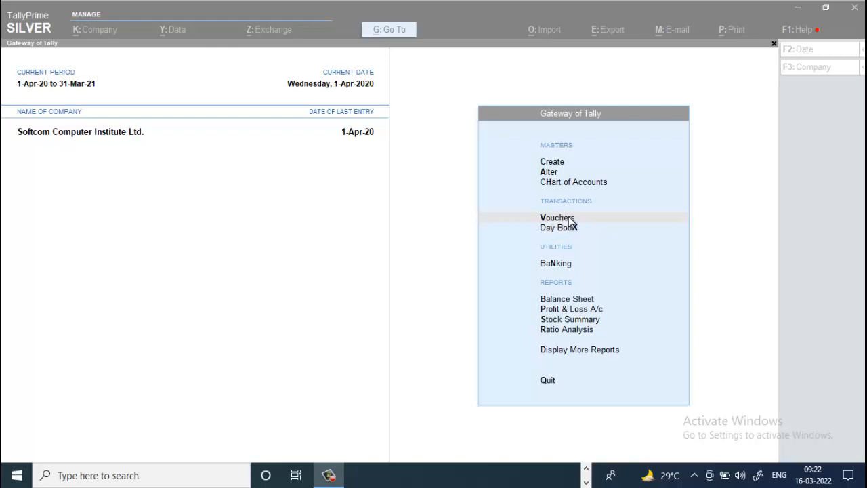
# Step: Open voucher entry and set the payment voucher's date to 1-5-2020
pyautogui.click(569, 218)
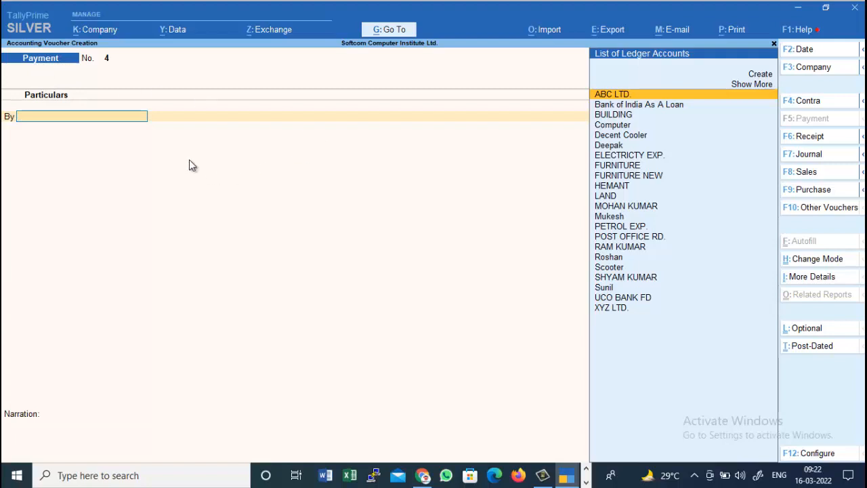
pyautogui.click(810, 53)
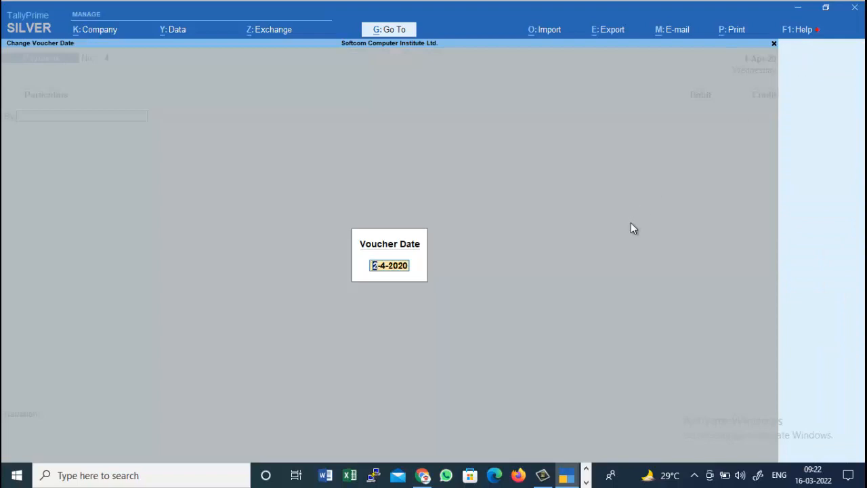
pyautogui.write('1-5')
pyautogui.press('Return')
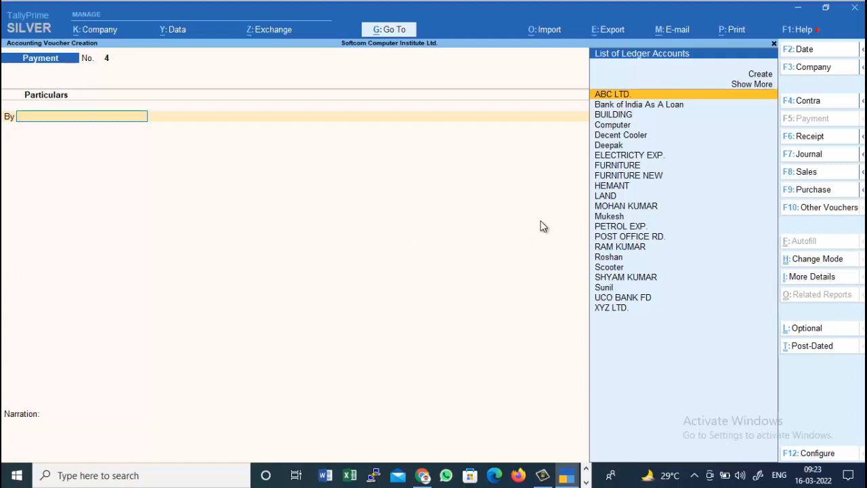
# Step: Debit the PETROL EXP. ledger with 500 in the payment voucher
pyautogui.press('Down')
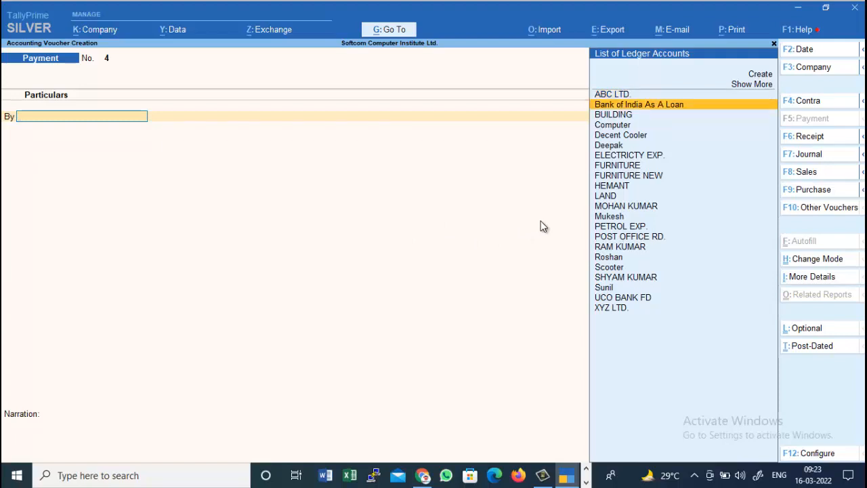
pyautogui.press('Down')
pyautogui.press('Down')
pyautogui.press('Down')
pyautogui.press('Down')
pyautogui.press('Down')
pyautogui.press('Down')
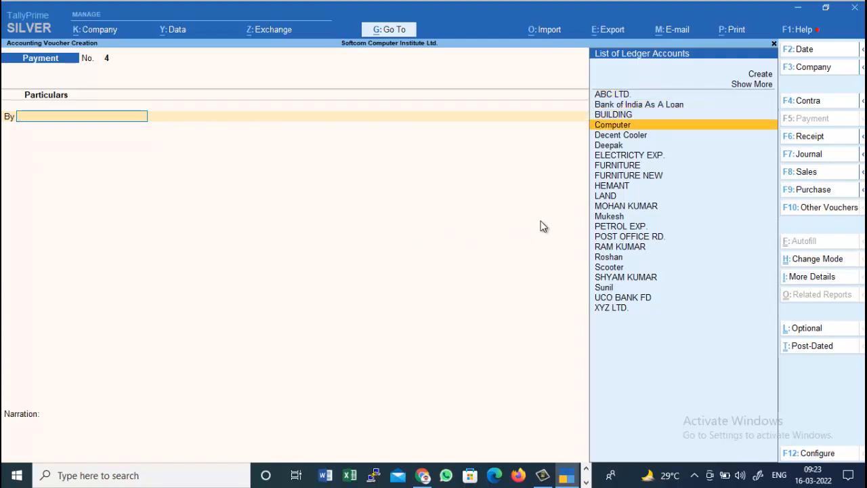
pyautogui.press('Down')
pyautogui.press('Down')
pyautogui.press('Down')
pyautogui.press('Down')
pyautogui.press('Down')
pyautogui.press('Down')
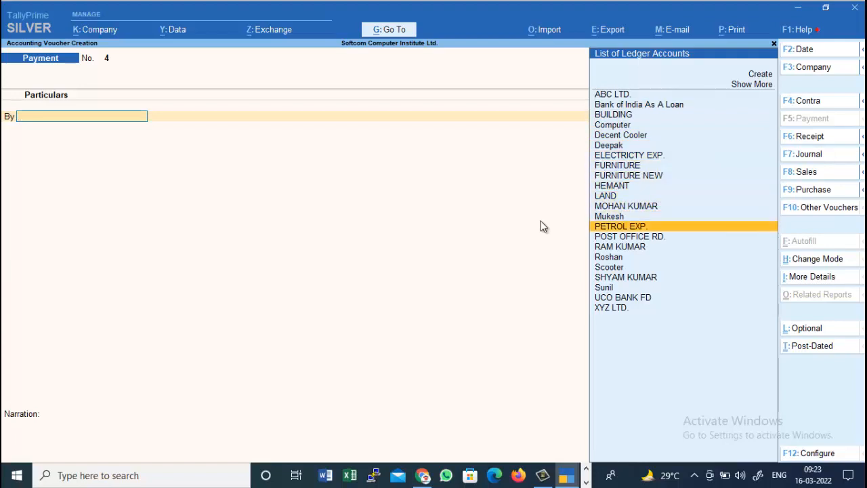
pyautogui.press('Return')
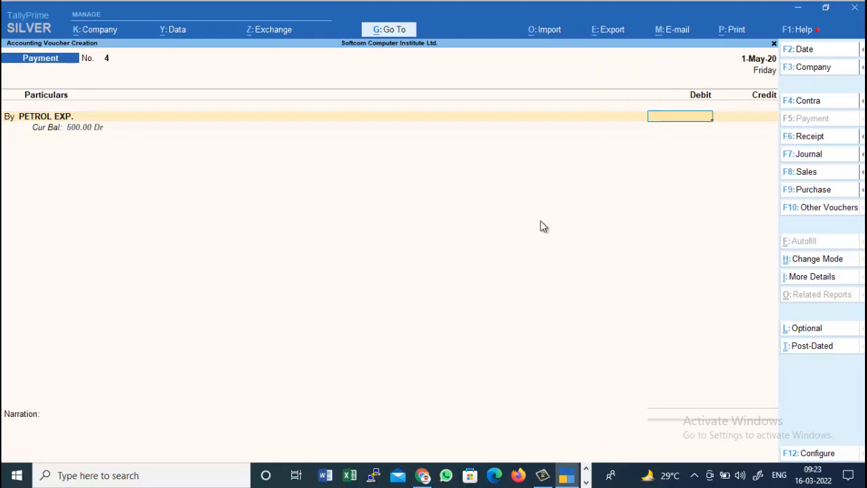
pyautogui.write('500')
pyautogui.press('Return')
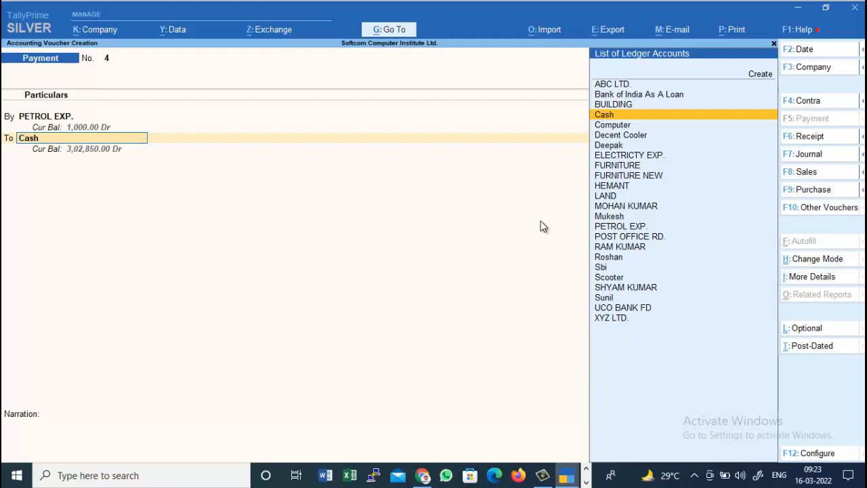
# Step: Credit Cash with 500, enter the narration "bharat petrol pump" and save the payment voucher
pyautogui.press('Return')
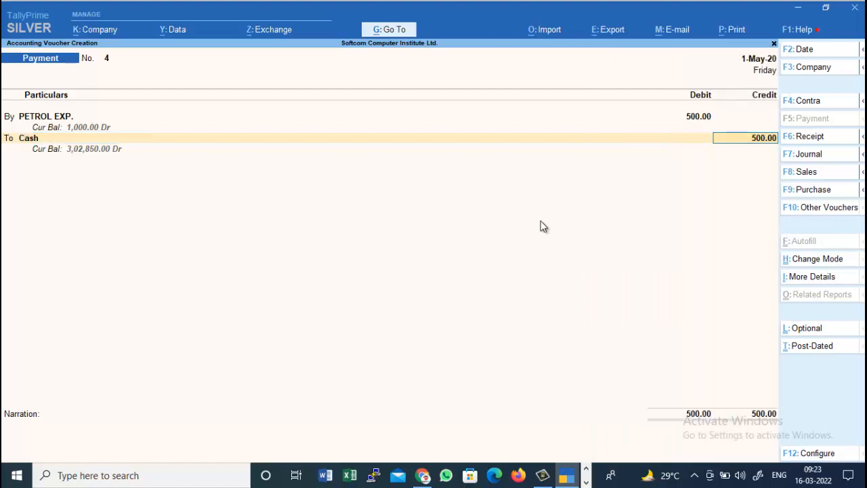
pyautogui.press('BackSpace')
pyautogui.press('Return')
pyautogui.press('Return')
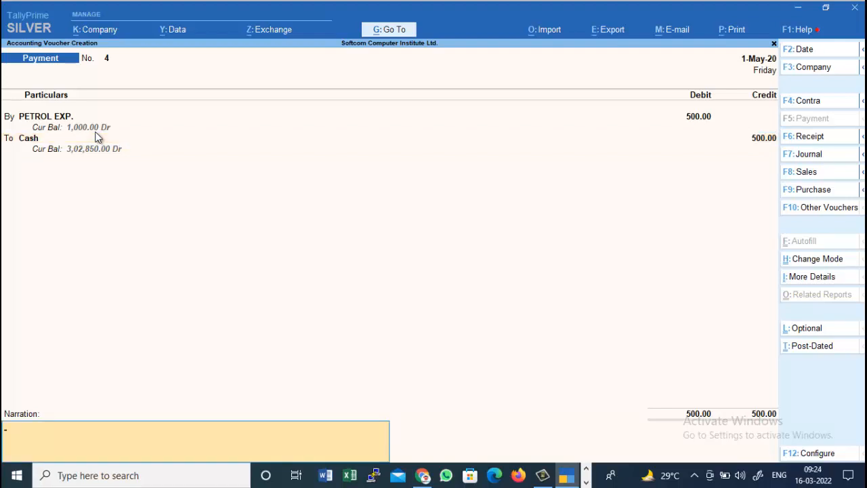
pyautogui.write('bharat petrol pump')
pyautogui.press('Return')
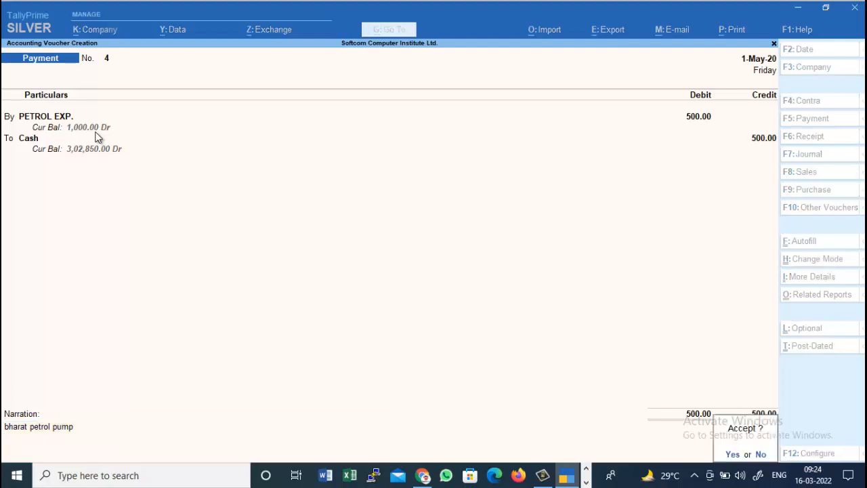
pyautogui.press('Return')
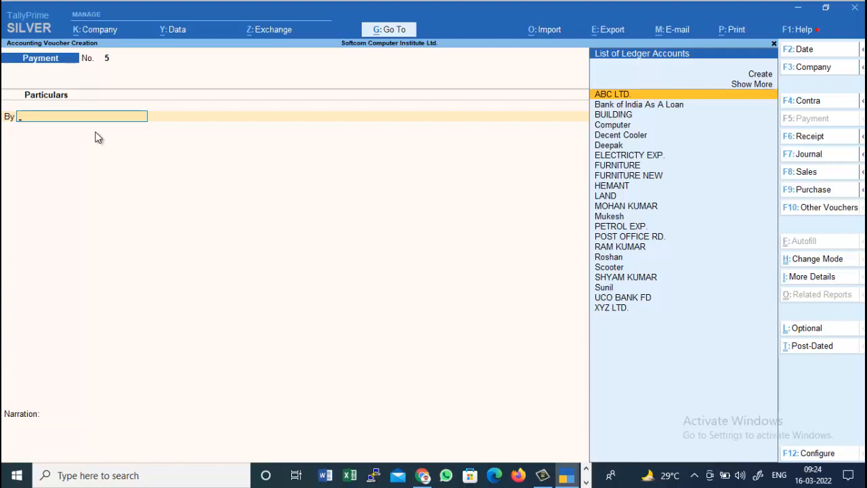
# Step: Choose ABC LTD. as the first ledger in the new payment voucher
pyautogui.press('Down')
pyautogui.press('Up')
pyautogui.press('Return')
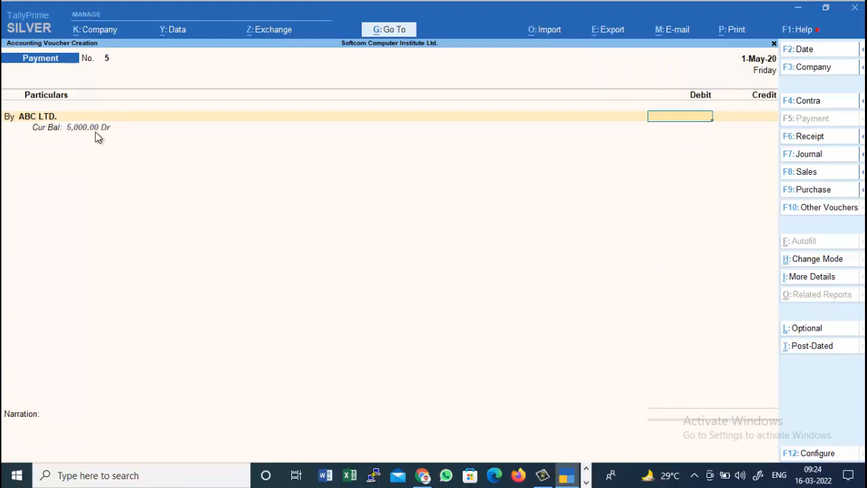
pyautogui.press('BackSpace')
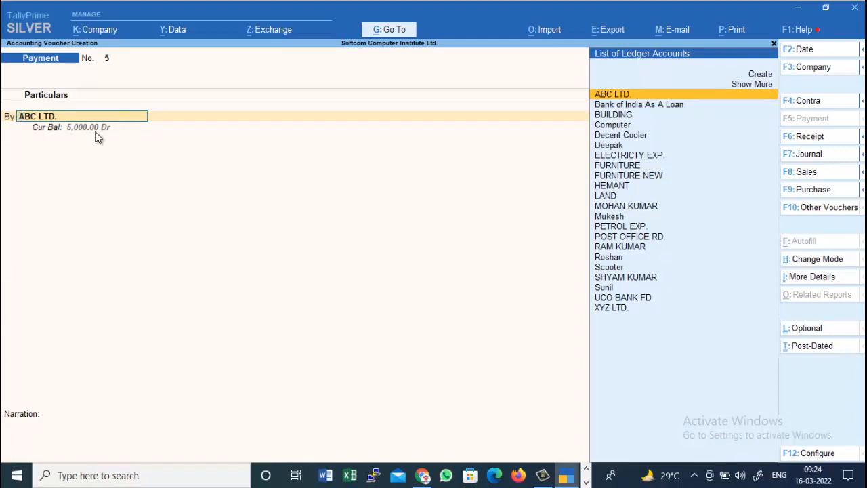
# Step: Open the ABC LTD. ledger master from the voucher to examine its opening balance, and close it
pyautogui.hotkey('ctrl', 'Return')
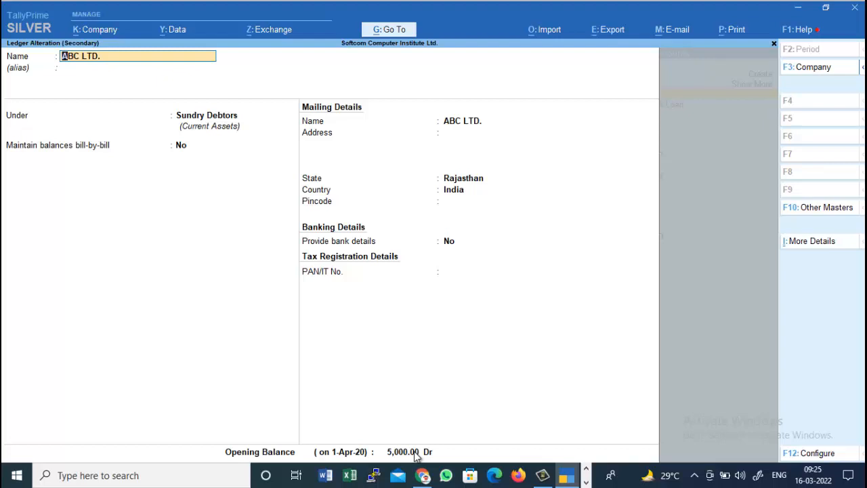
pyautogui.press('BackSpace')
pyautogui.press('Escape')
pyautogui.press('y')
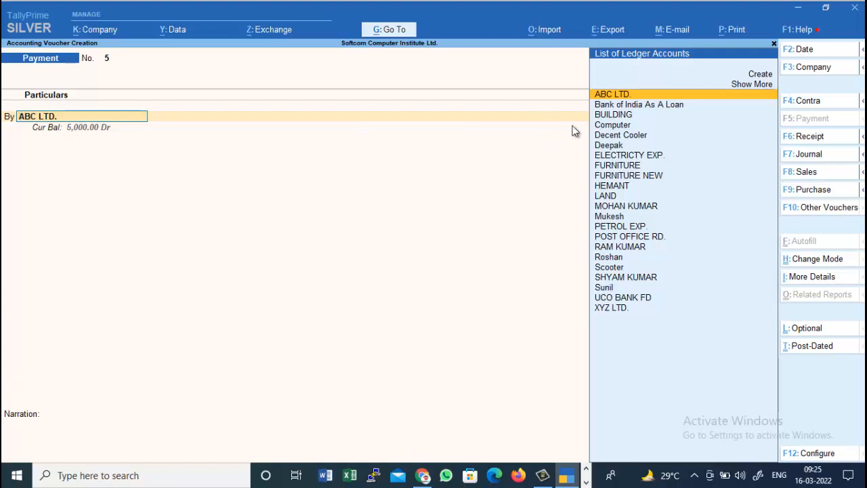
# Step: Switch to a receipt voucher and credit ABC LTD. with 3000
pyautogui.click(816, 143)
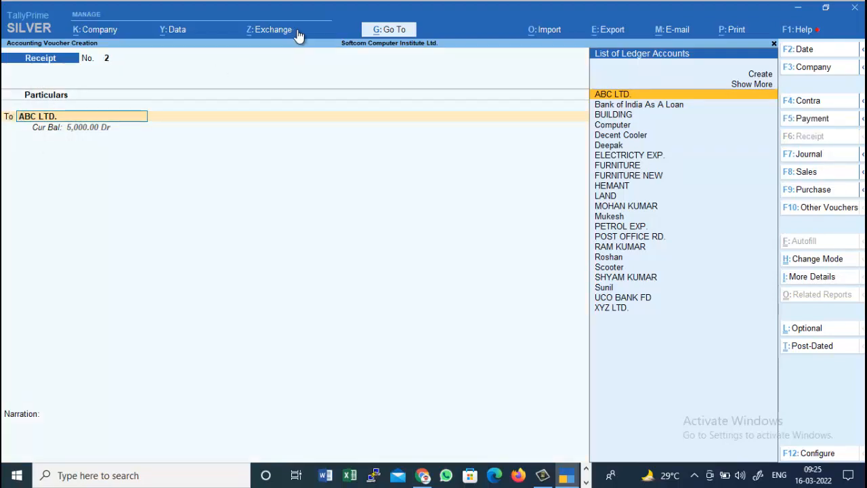
pyautogui.press('Return')
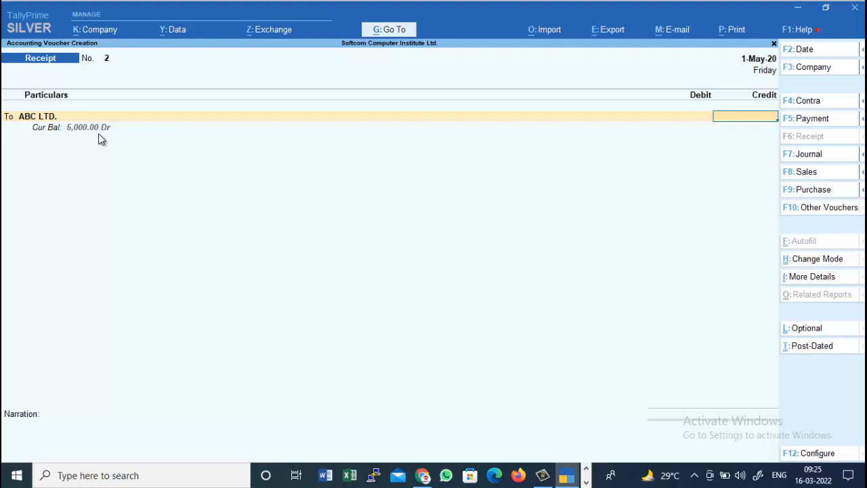
pyautogui.write('3')
pyautogui.write('000')
pyautogui.press('Return')
pyautogui.press('Return')
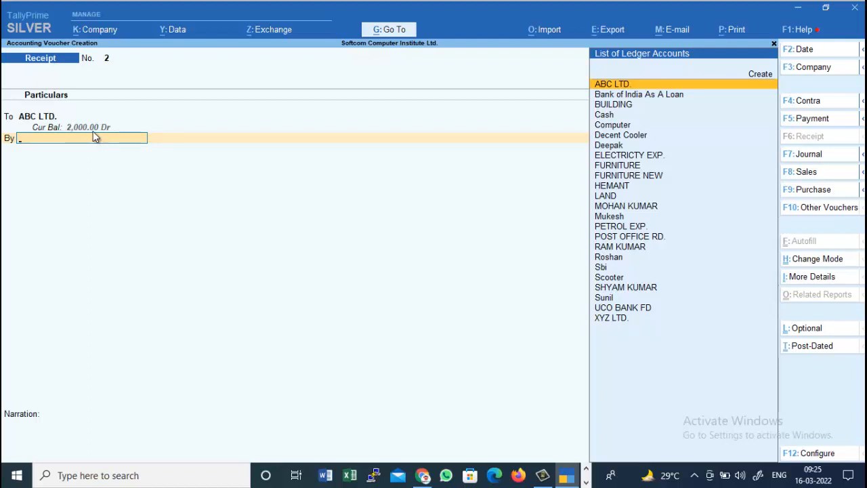
# Step: Debit Cash with 3,000 and save the receipt voucher without a narration
pyautogui.press('Down')
pyautogui.press('Down')
pyautogui.press('Down')
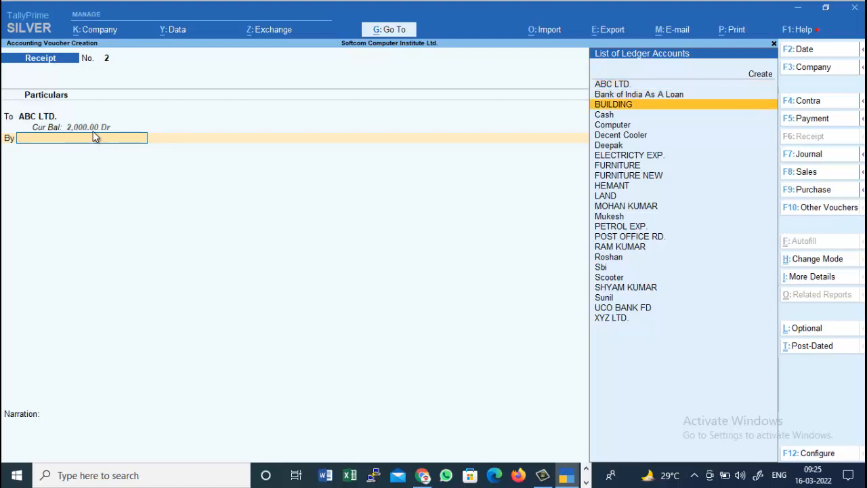
pyautogui.press('Return')
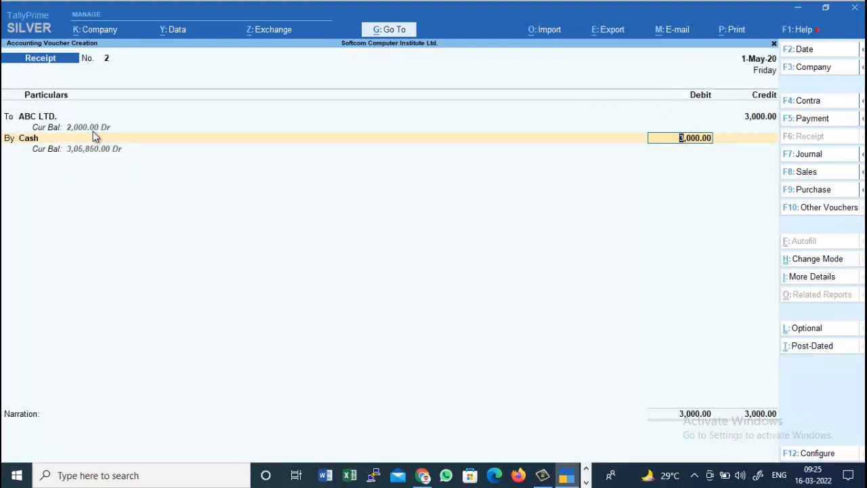
pyautogui.press('Return')
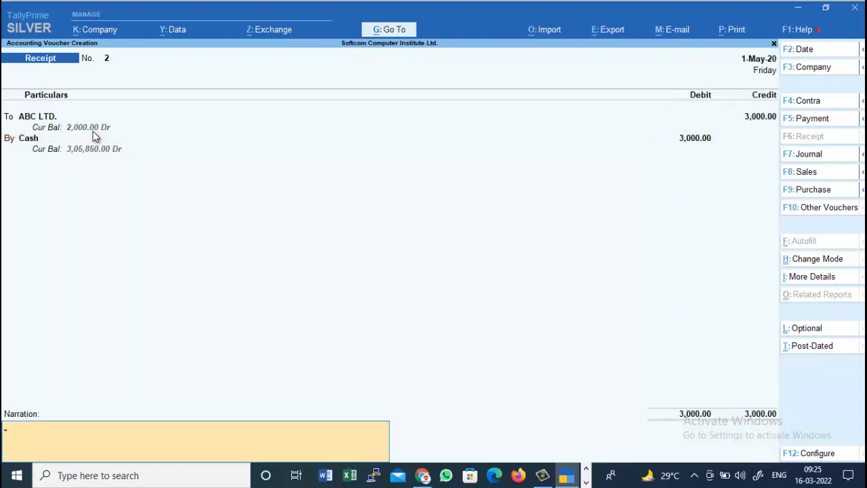
pyautogui.press('Return')
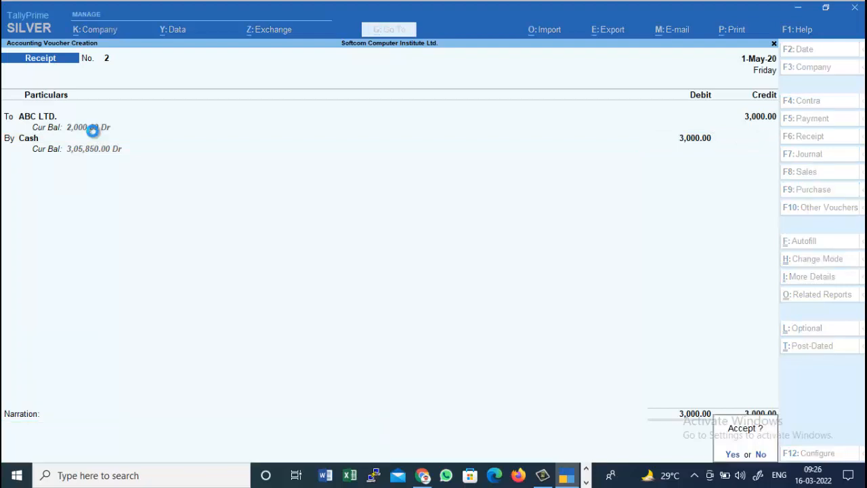
pyautogui.press('Return')
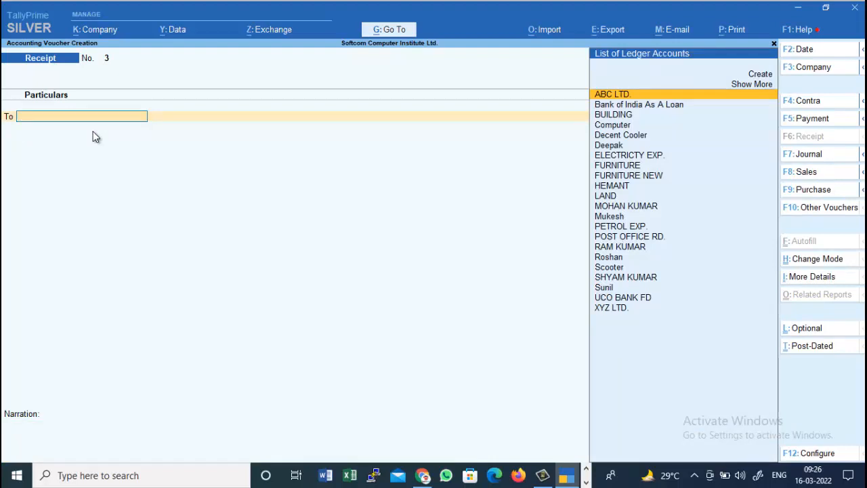
# Step: Set the voucher date to 1-6-2020
pyautogui.press('Down')
pyautogui.press('Down')
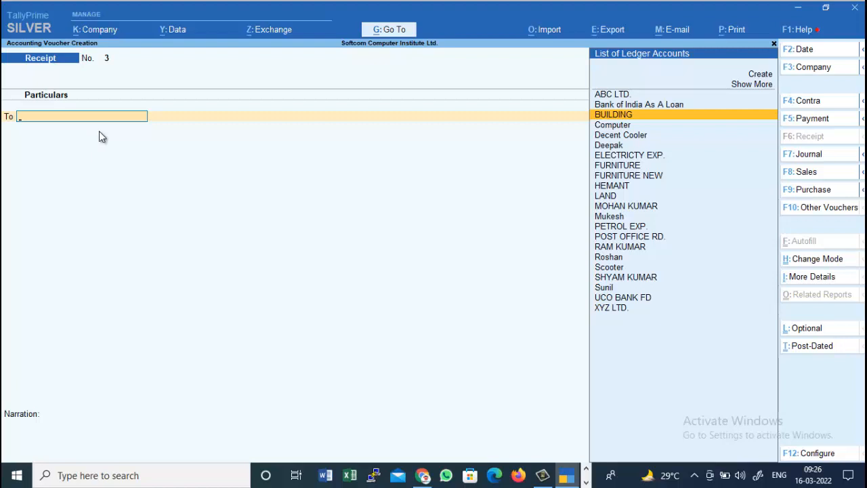
pyautogui.click(803, 52)
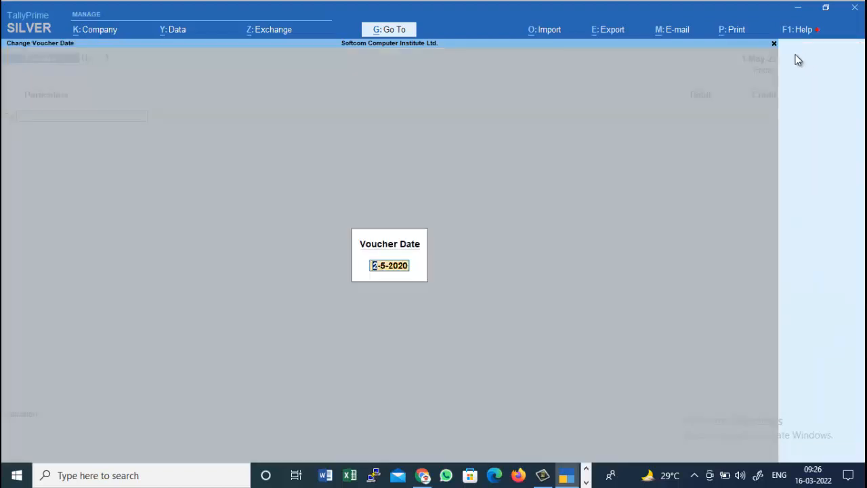
pyautogui.write('1-6')
pyautogui.press('Return')
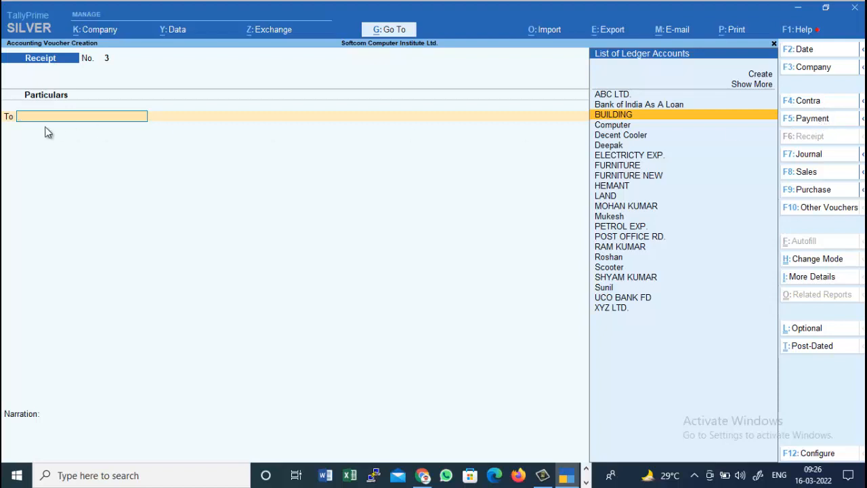
# Step: Switch to a payment voucher and debit the BUILDING ledger with 20000
pyautogui.press('F5')
pyautogui.press('Down')
pyautogui.press('Down')
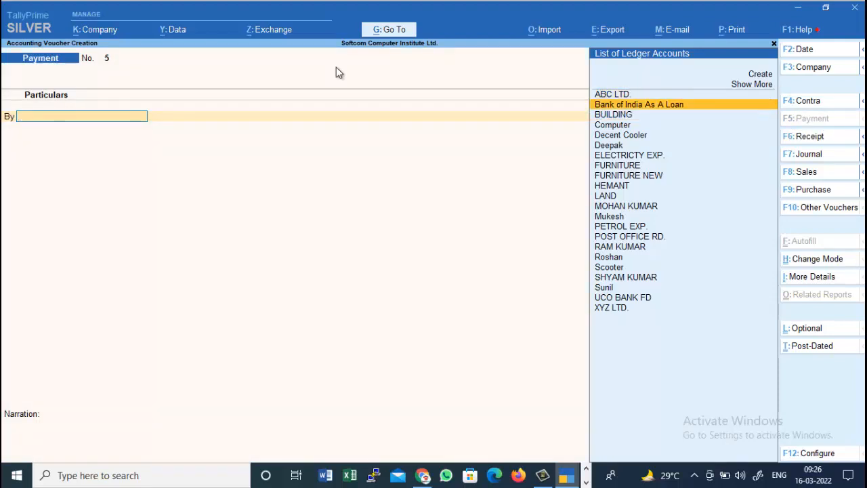
pyautogui.press('Return')
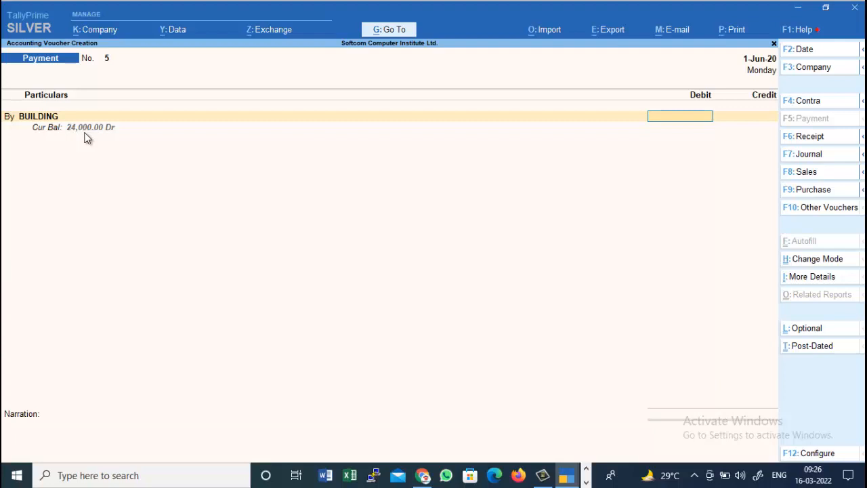
pyautogui.write('20000')
pyautogui.press('Return')
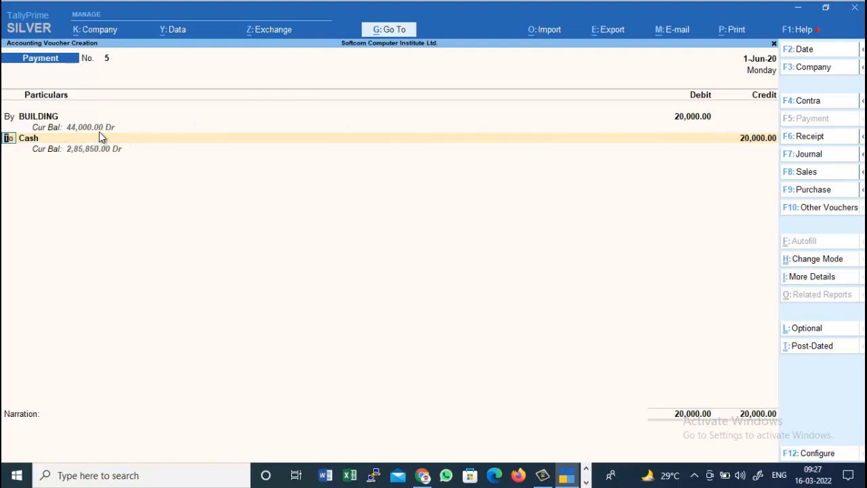
# Step: Credit Cash with 20,000, enter the narration "gumanpura" and save the payment voucher
pyautogui.press('Return')
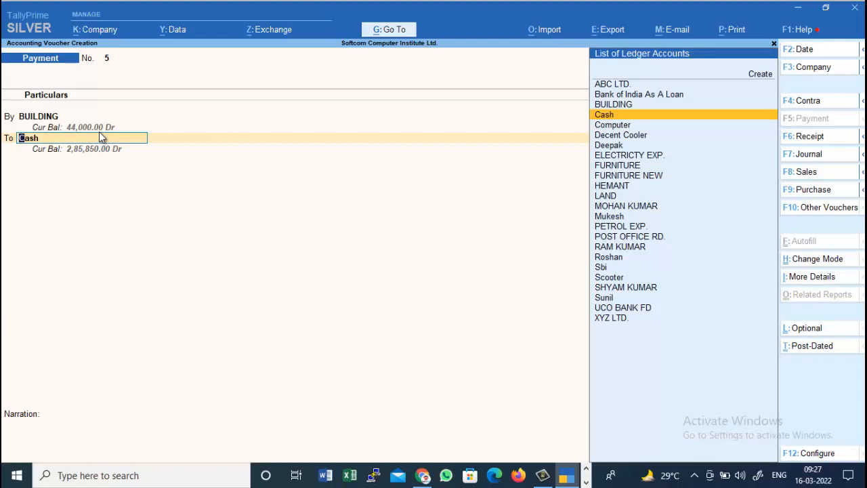
pyautogui.press('Return')
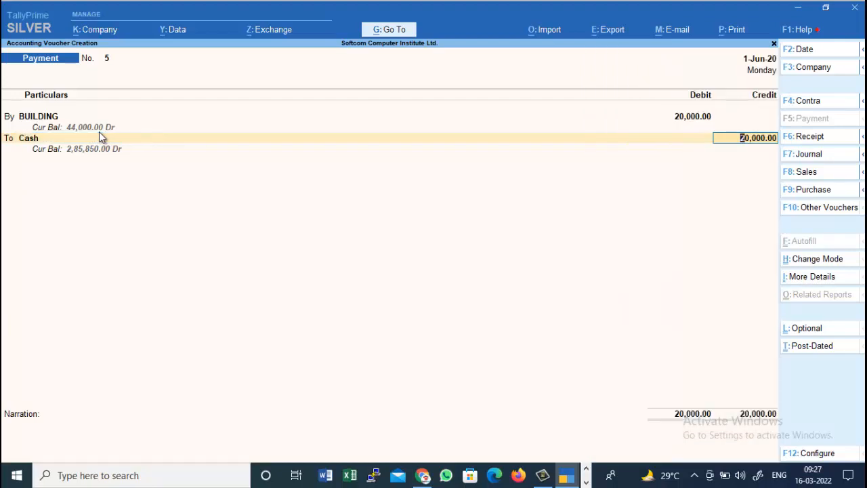
pyautogui.press('Return')
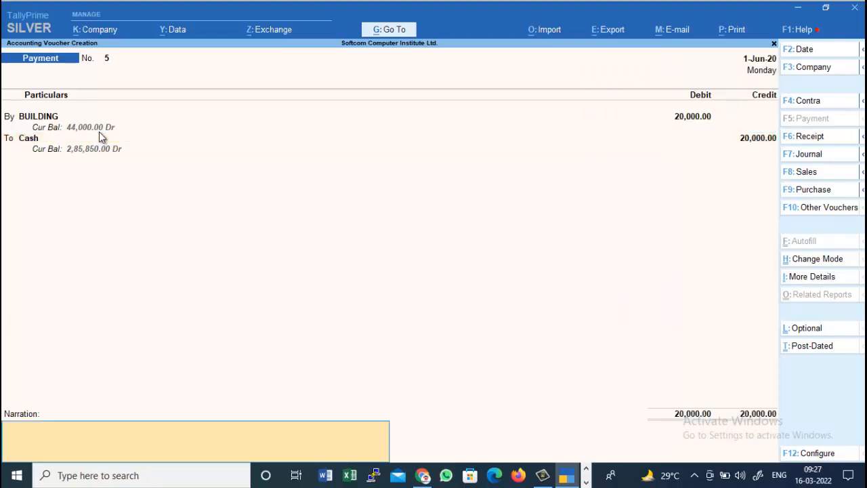
pyautogui.write('gumanpura')
pyautogui.press('Return')
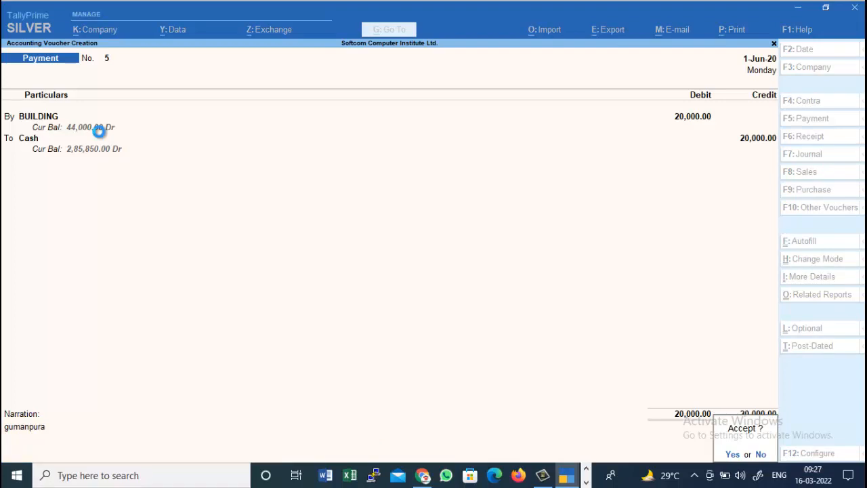
pyautogui.press('Return')
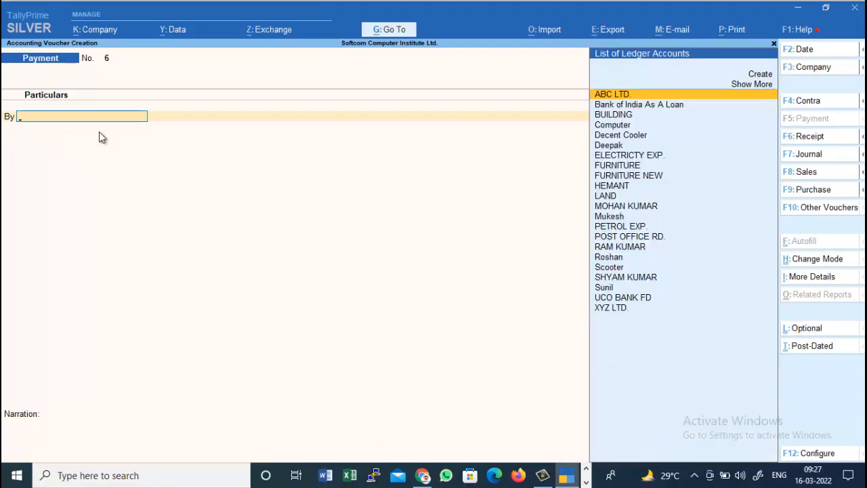
# Step: Debit the ELECTRICTY EXP. ledger with 4567 in the new payment voucher
pyautogui.press('Down')
pyautogui.press('Down')
pyautogui.press('Down')
pyautogui.press('Down')
pyautogui.press('Down')
pyautogui.press('Down')
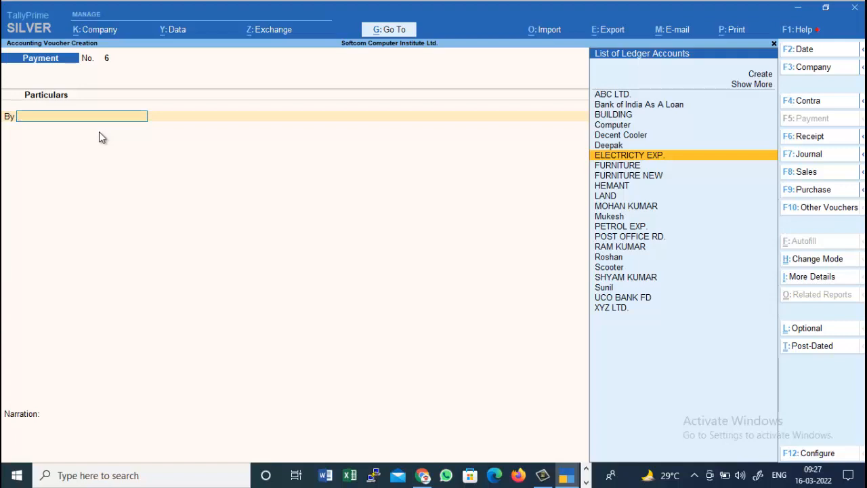
pyautogui.press('Return')
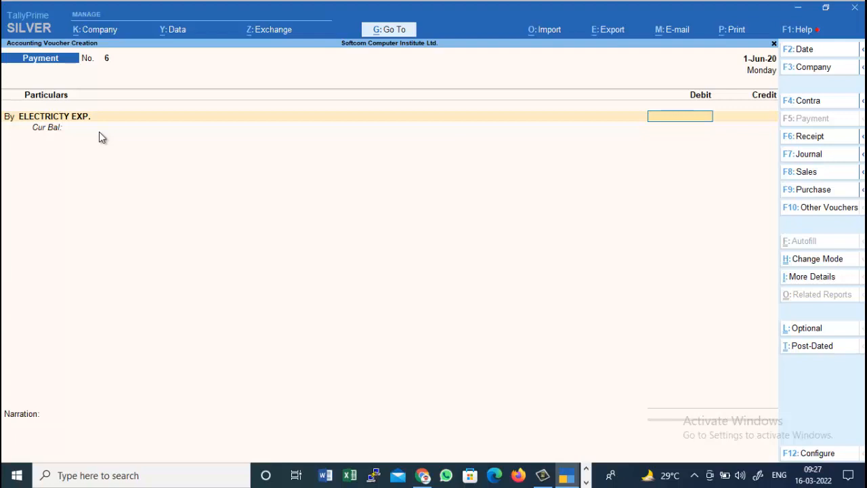
pyautogui.write('4567')
pyautogui.press('Return')
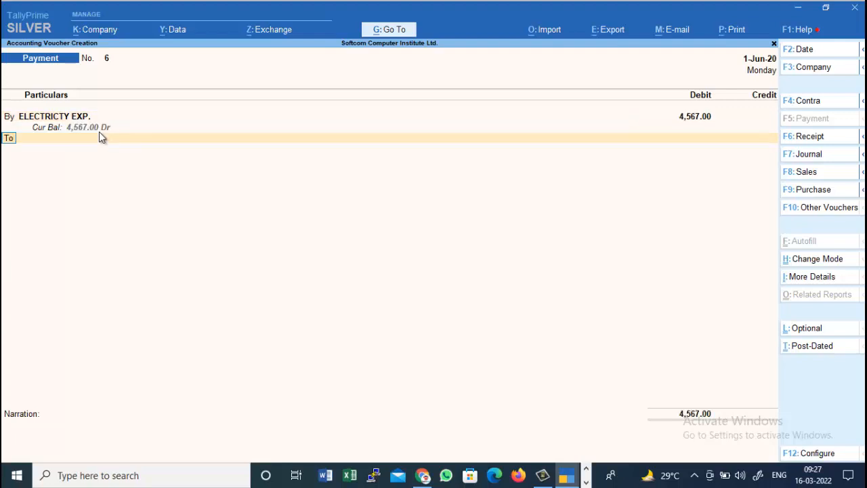
# Step: Credit Cash with 4,567 and save the payment voucher without a narration
pyautogui.press('Return')
pyautogui.press('Down')
pyautogui.press('Down')
pyautogui.press('Down')
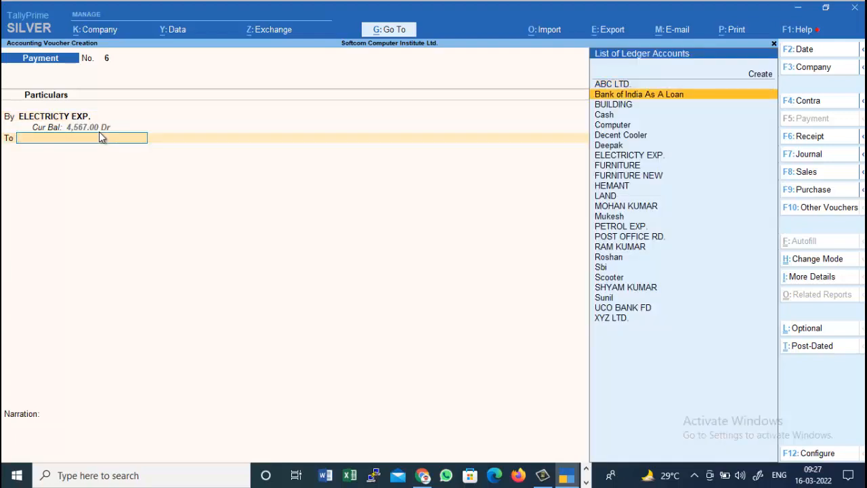
pyautogui.press('Return')
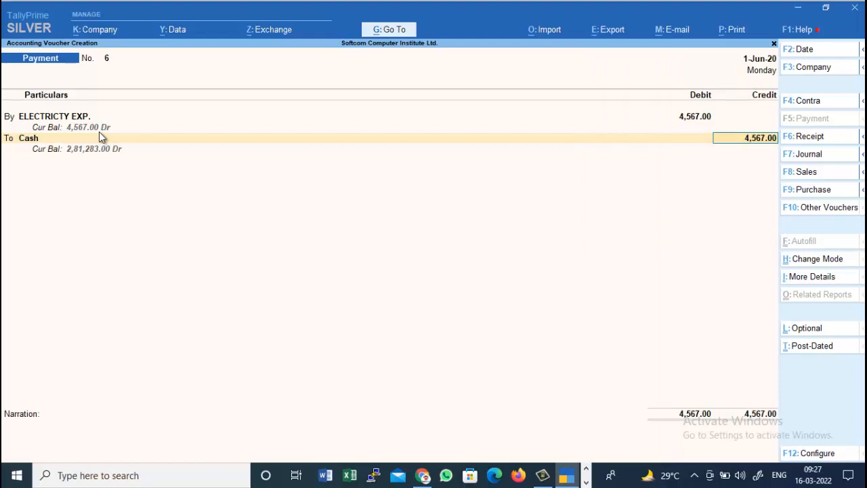
pyautogui.press('Return')
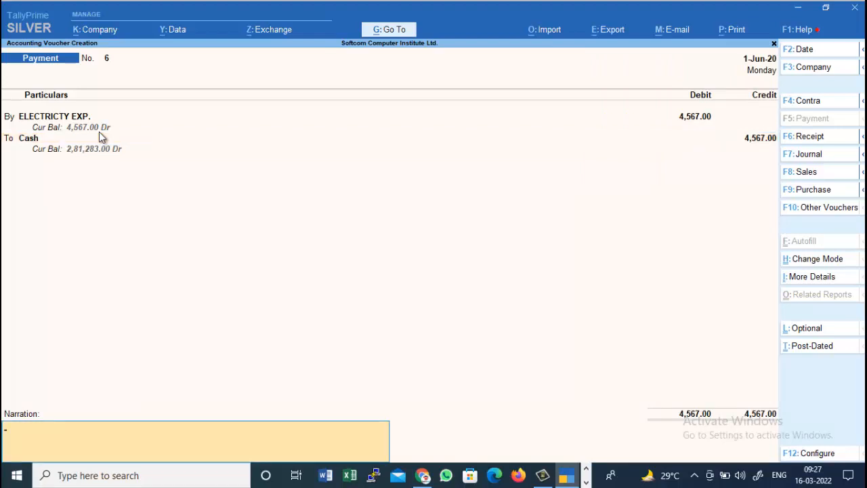
pyautogui.press('Return')
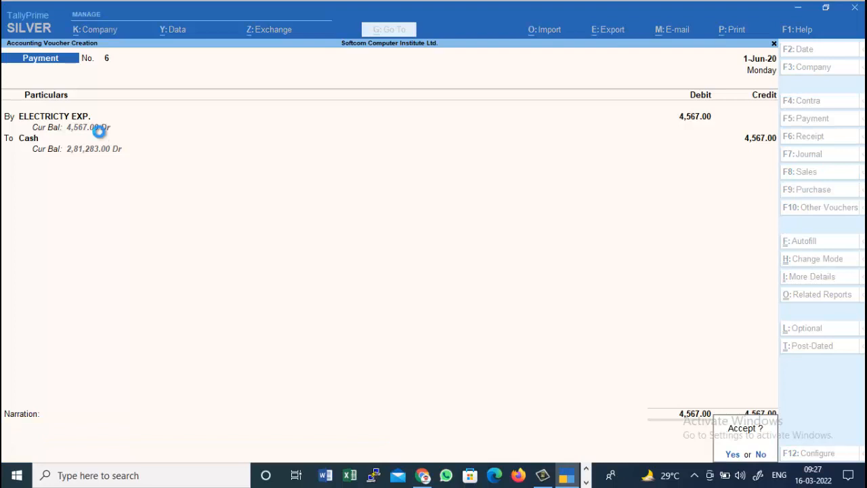
pyautogui.press('Return')
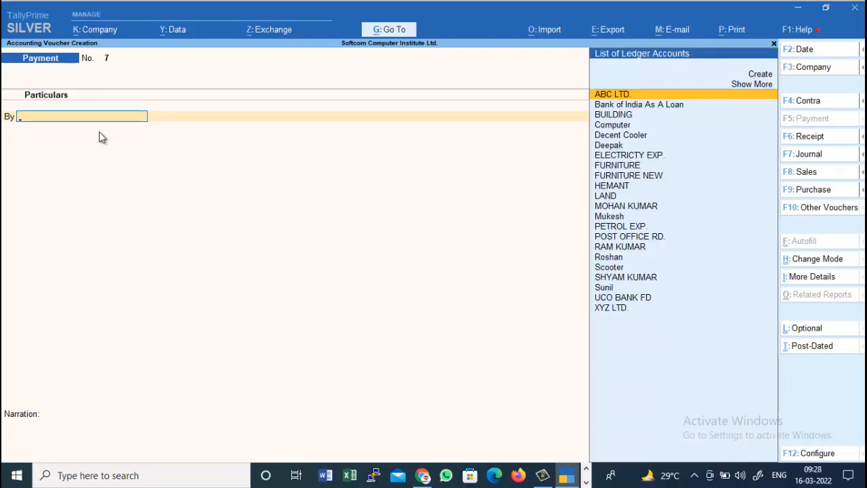
# Step: Choose the creditor's ledger listed between FURNITURE NEW and LAND as the debit account of the next payment voucher
pyautogui.press('Down')
pyautogui.press('Down')
pyautogui.press('Down')
pyautogui.press('Down')
pyautogui.press('Down')
pyautogui.press('Down')
pyautogui.press('Down')
pyautogui.press('Down')
pyautogui.press('Down')
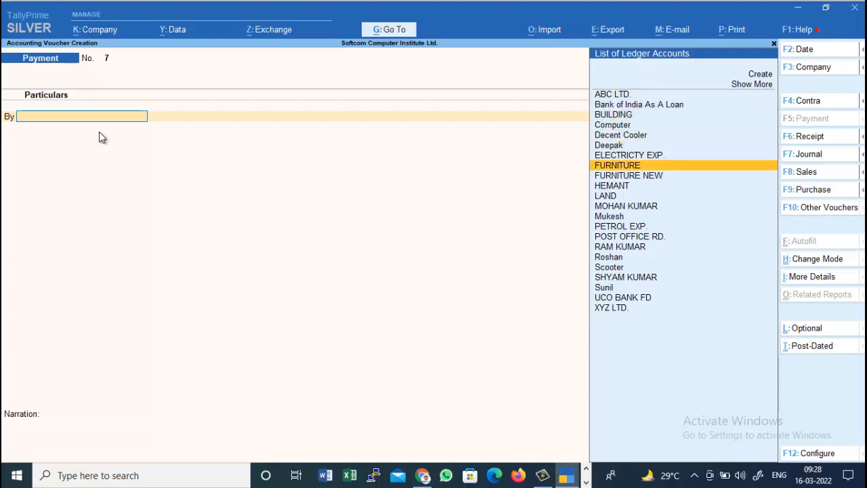
pyautogui.press('Return')
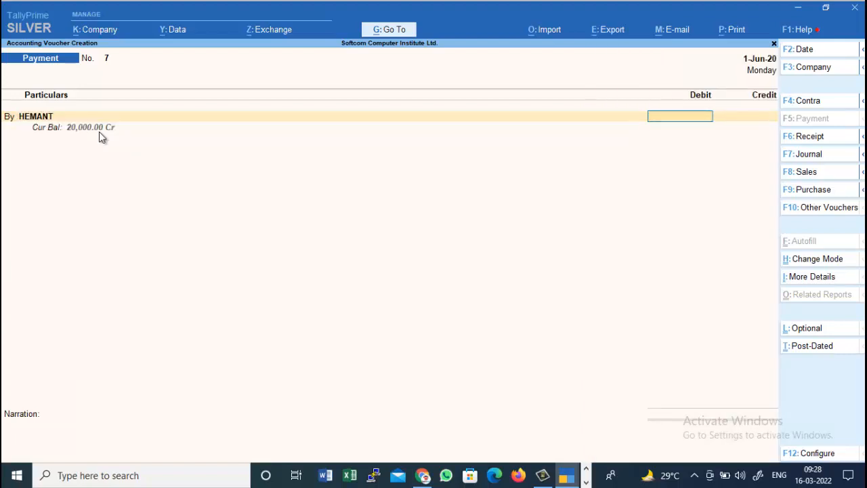
# Step: Open the selected creditor's ledger master to examine its group, bill-by-bill setting and opening balance, and quit without saving
pyautogui.press('BackSpace')
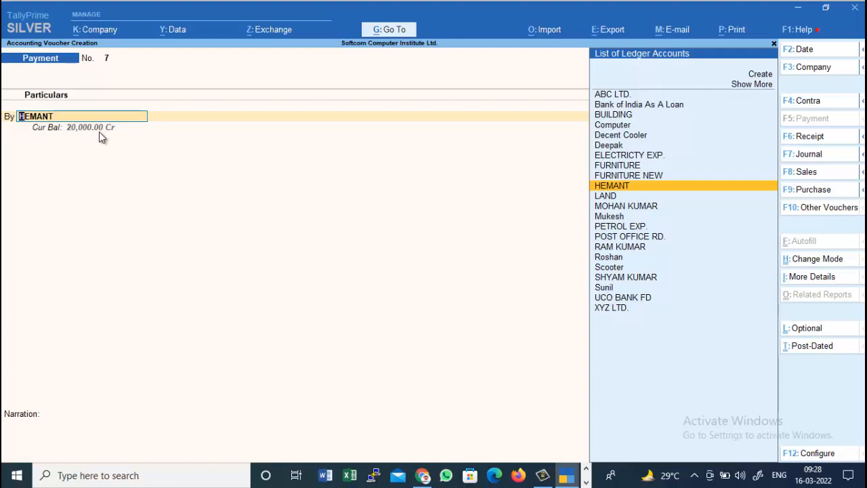
pyautogui.hotkey('ctrl', 'Return')
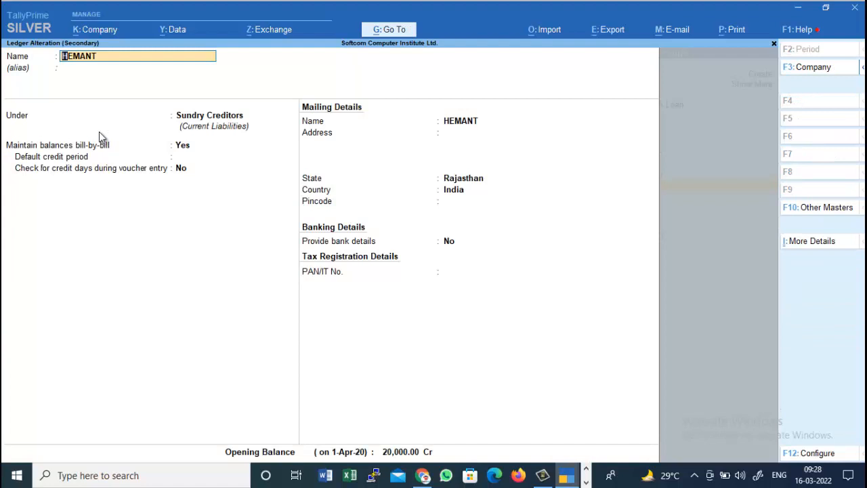
pyautogui.press('Return')
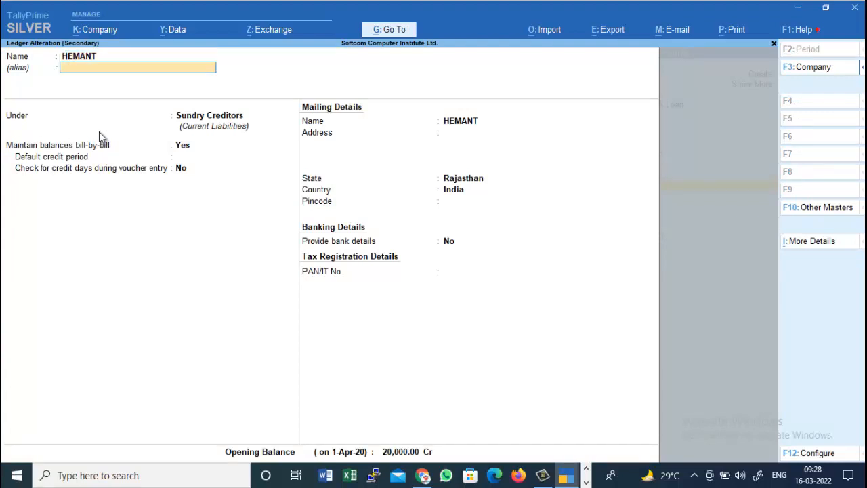
pyautogui.press('Return')
pyautogui.press('Return')
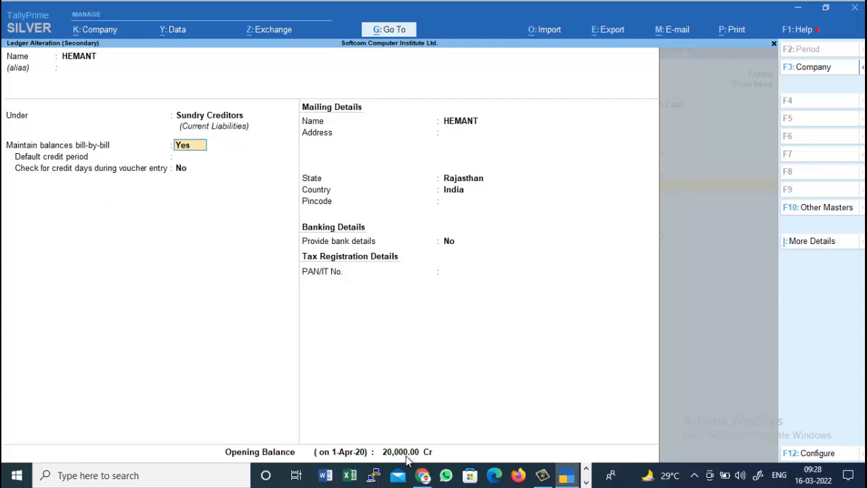
pyautogui.press('BackSpace')
pyautogui.press('Escape')
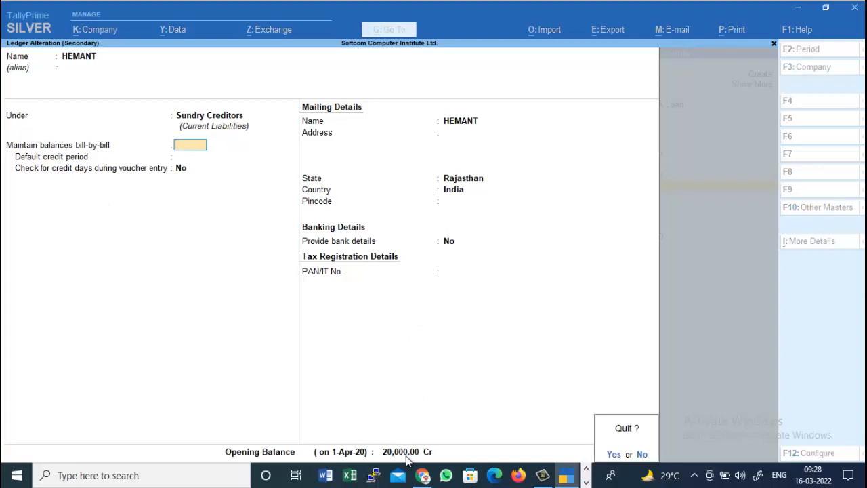
pyautogui.press('y')
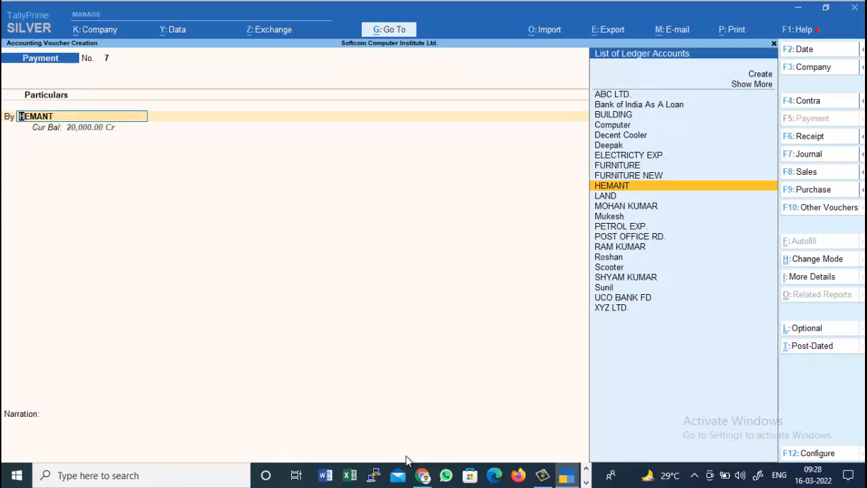
# Step: Debit the creditor's ledger with 15000 and allocate the full amount as On Account in the bill-wise details
pyautogui.press('Return')
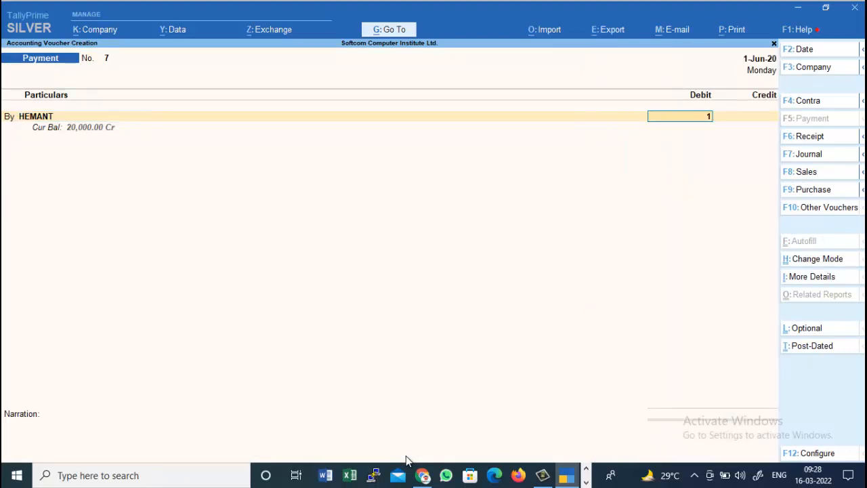
pyautogui.write('15000')
pyautogui.press('Return')
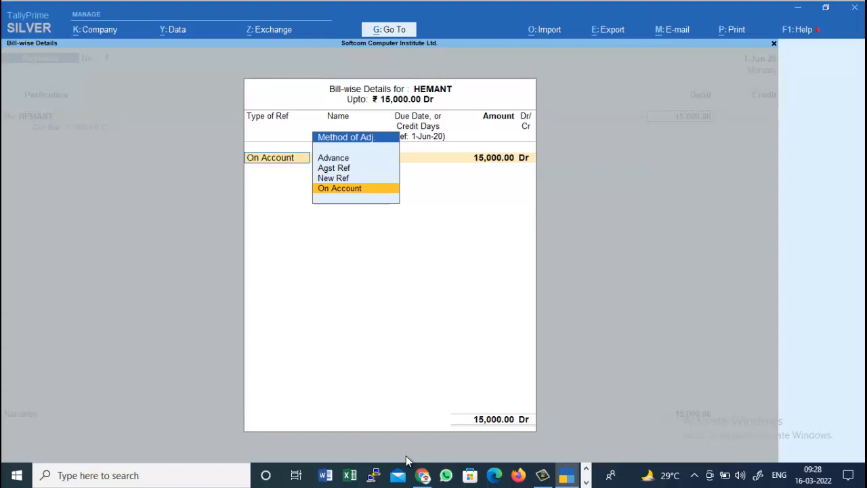
pyautogui.press('Return')
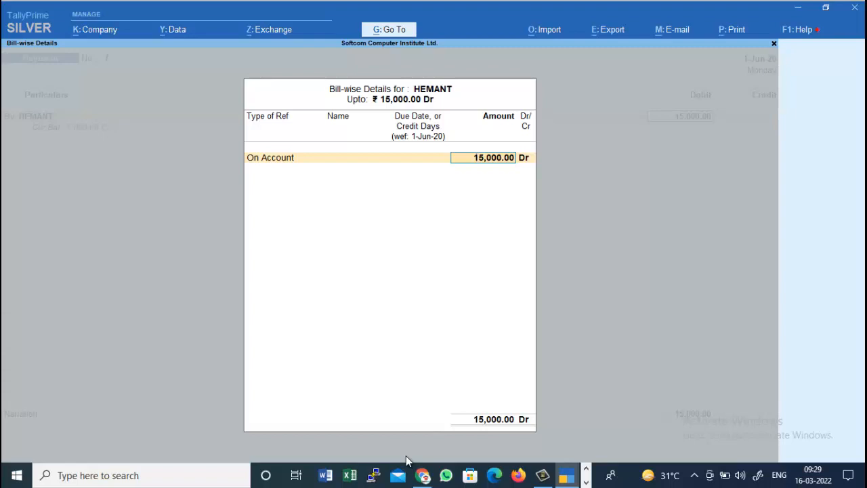
pyautogui.press('Return')
pyautogui.press('Return')
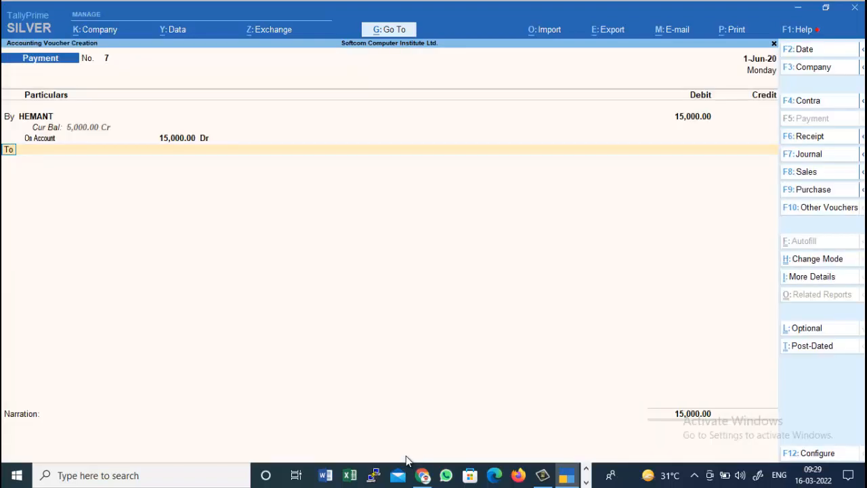
# Step: Credit Cash with 15,000 and save the payment voucher without a narration
pyautogui.press('Return')
pyautogui.press('Down')
pyautogui.press('Down')
pyautogui.press('Down')
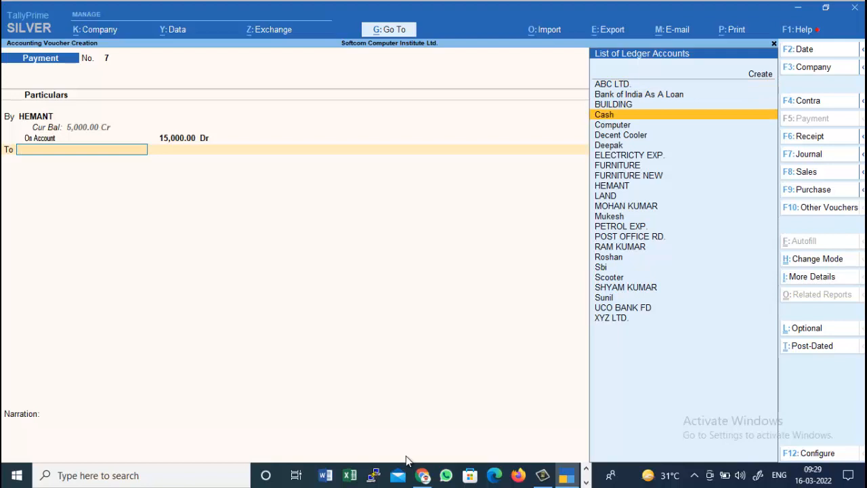
pyautogui.press('Return')
pyautogui.press('Return')
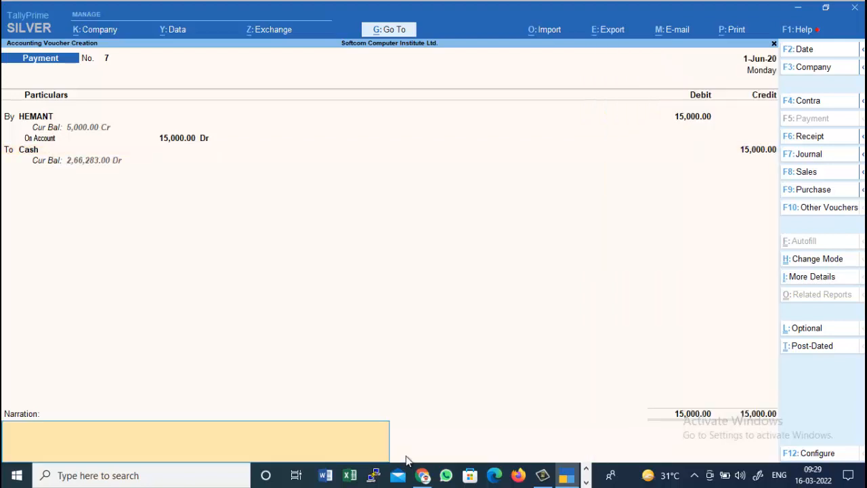
pyautogui.press('Return')
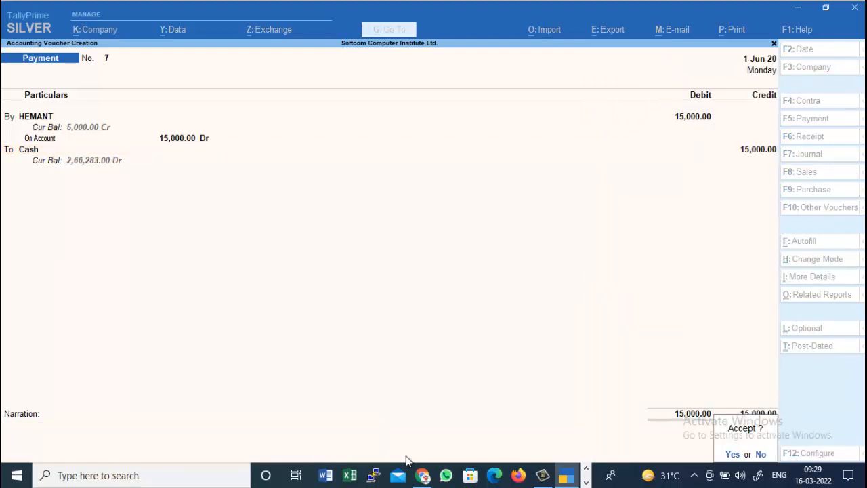
pyautogui.press('Return')
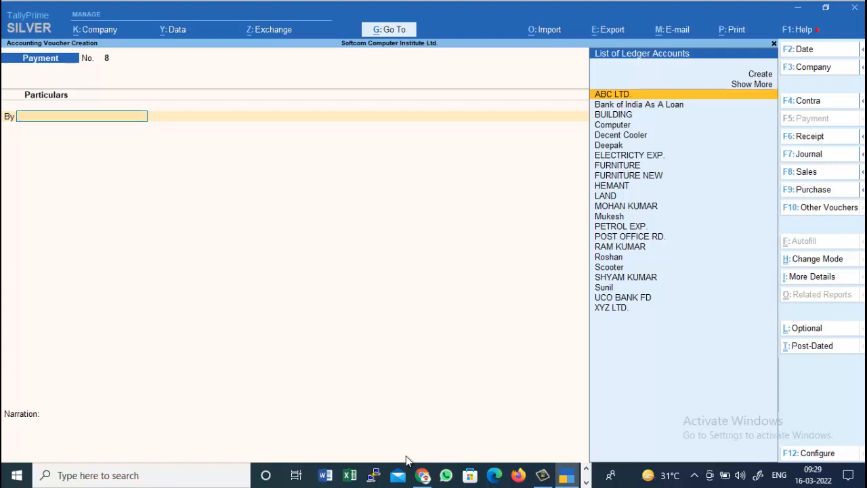
# Step: Choose the LAND ledger, switch the entry to a receipt voucher and credit LAND with 95000
pyautogui.press('Down')
pyautogui.press('Down')
pyautogui.press('Down')
pyautogui.press('Down')
pyautogui.press('Down')
pyautogui.press('Down')
pyautogui.press('Down')
pyautogui.press('Down')
pyautogui.press('Down')
pyautogui.press('Down')
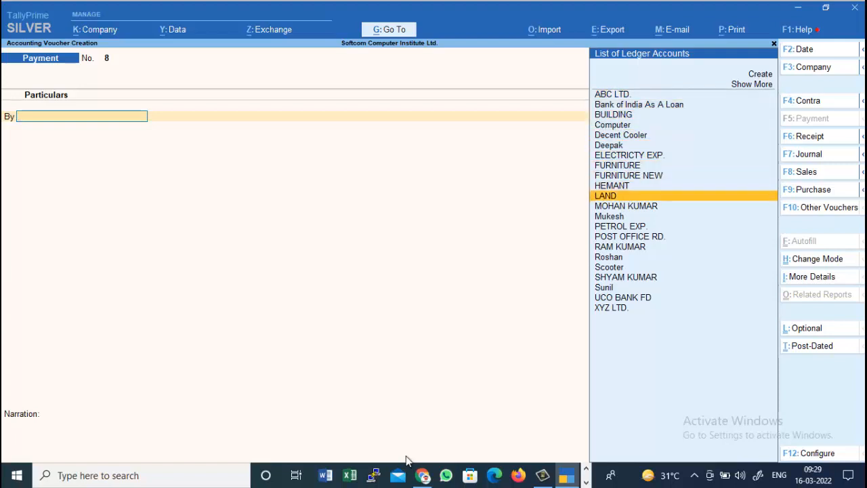
pyautogui.press('Return')
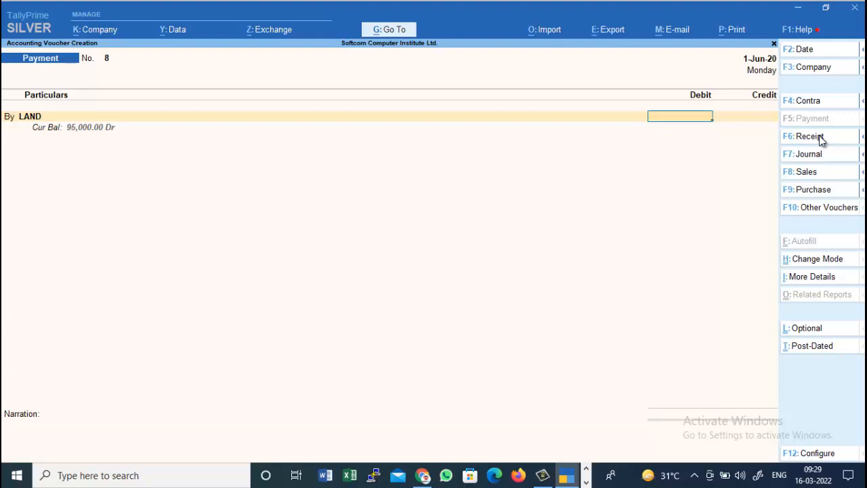
pyautogui.press('F6')
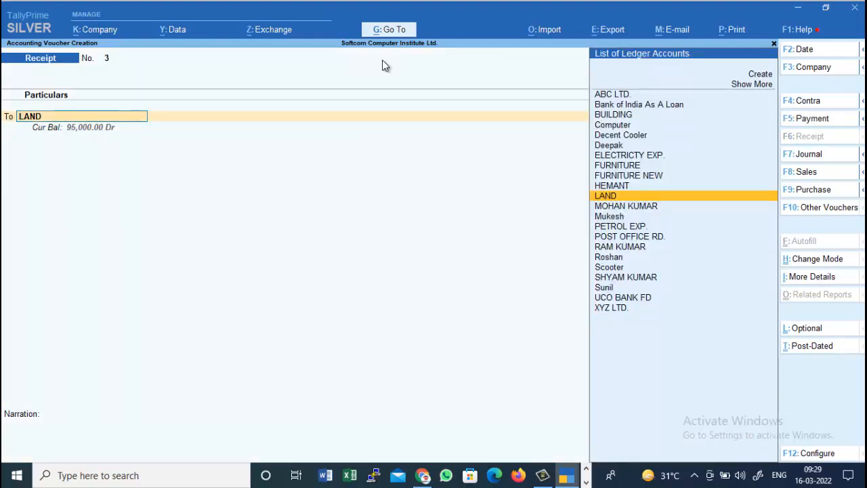
pyautogui.press('Return')
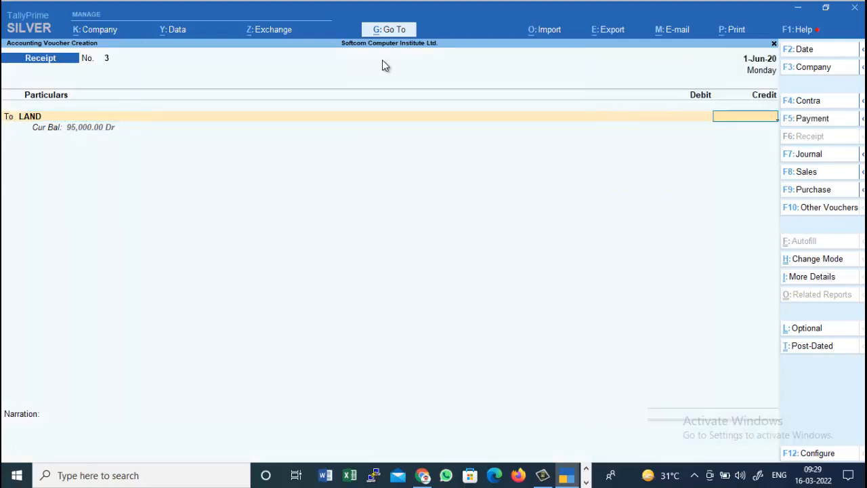
pyautogui.write('95000')
pyautogui.press('Return')
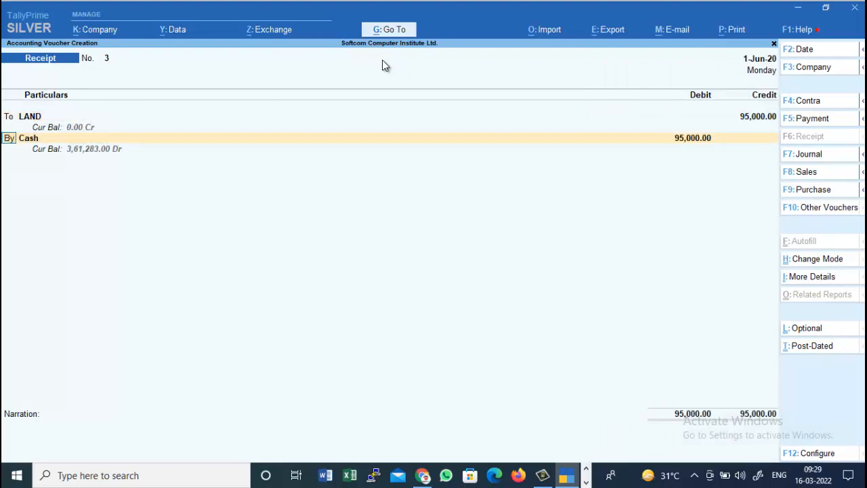
# Step: Debit Cash with 95,000, save the receipt voucher without a narration and ask to quit voucher entry
pyautogui.press('Return')
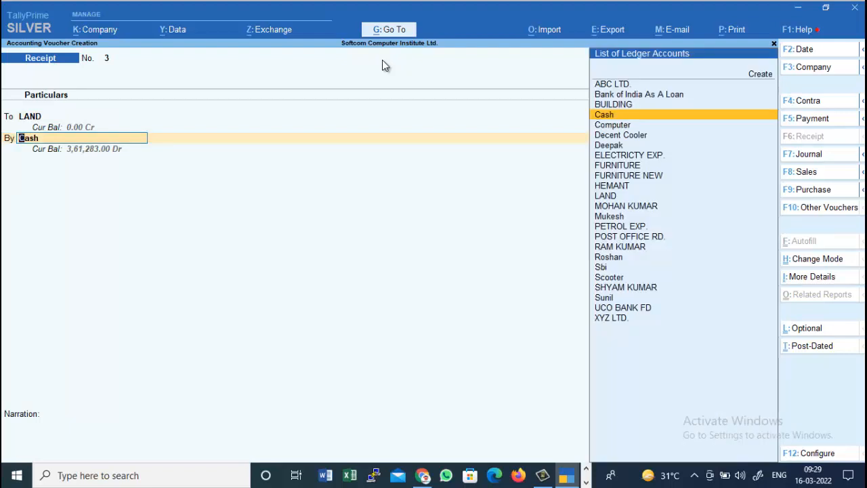
pyautogui.press('Return')
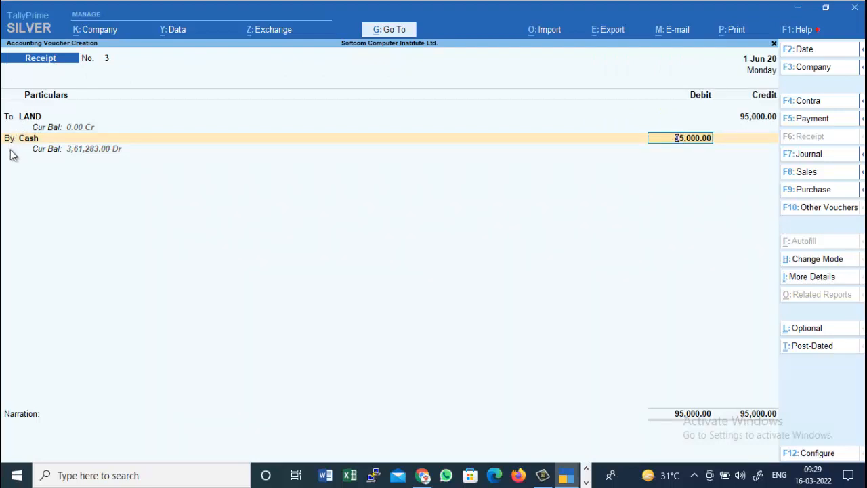
pyautogui.press('Return')
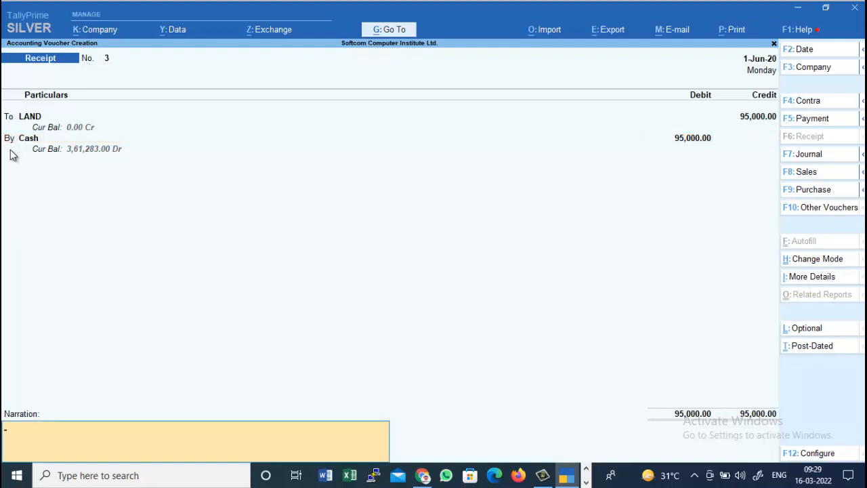
pyautogui.press('Return')
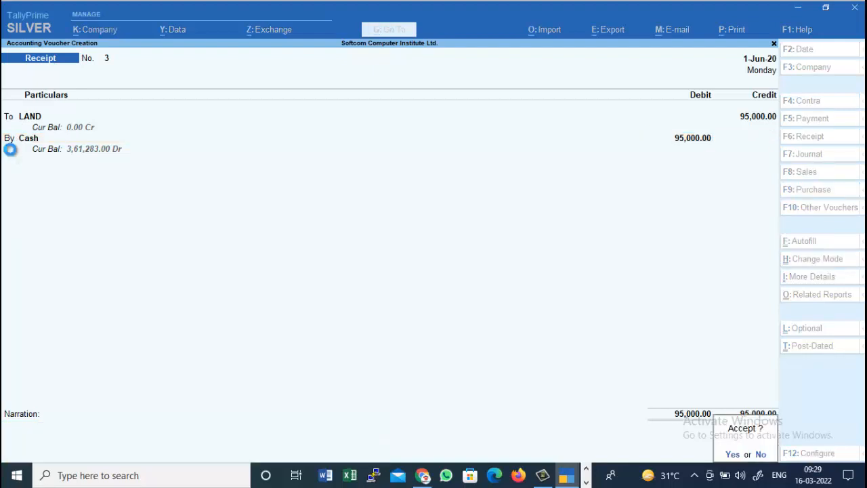
pyautogui.press('Return')
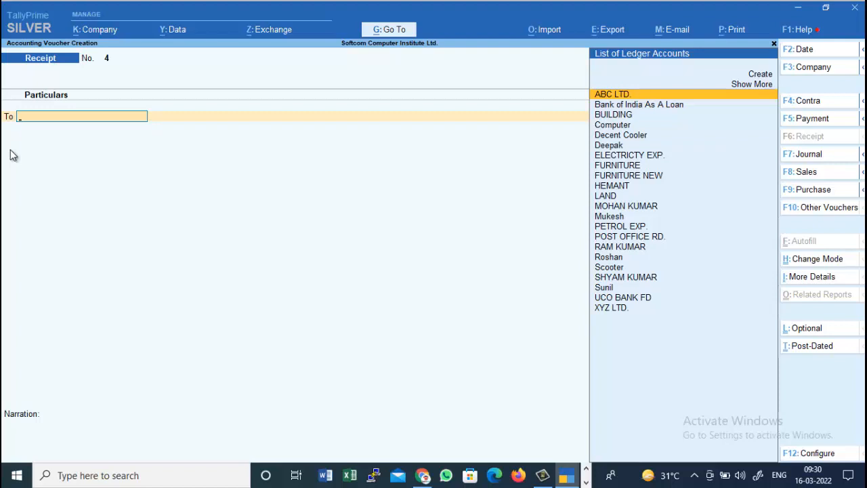
pyautogui.press('Escape')
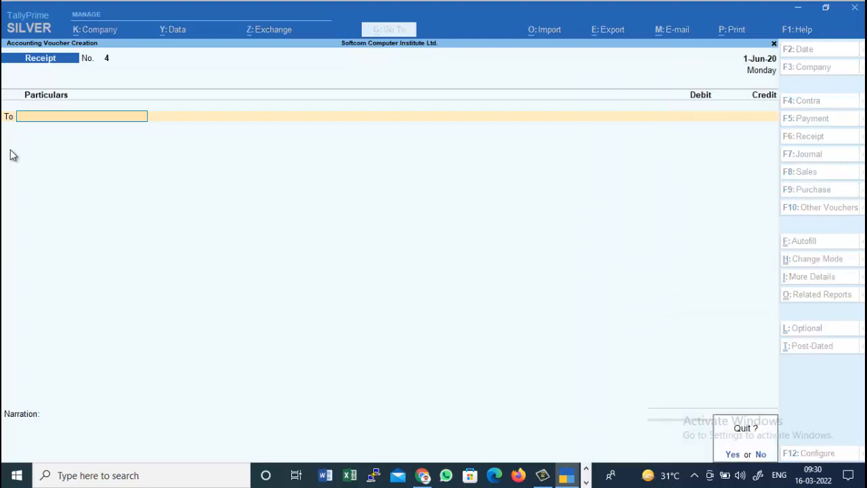
# Step: Leave voucher entry and open the Day Book among the additional accounting reports
pyautogui.press('y')
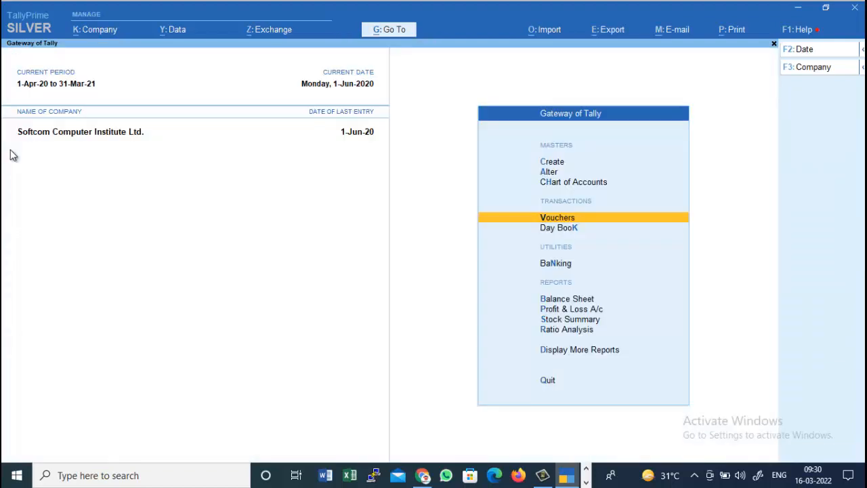
pyautogui.press('Down')
pyautogui.press('Down')
pyautogui.press('Down')
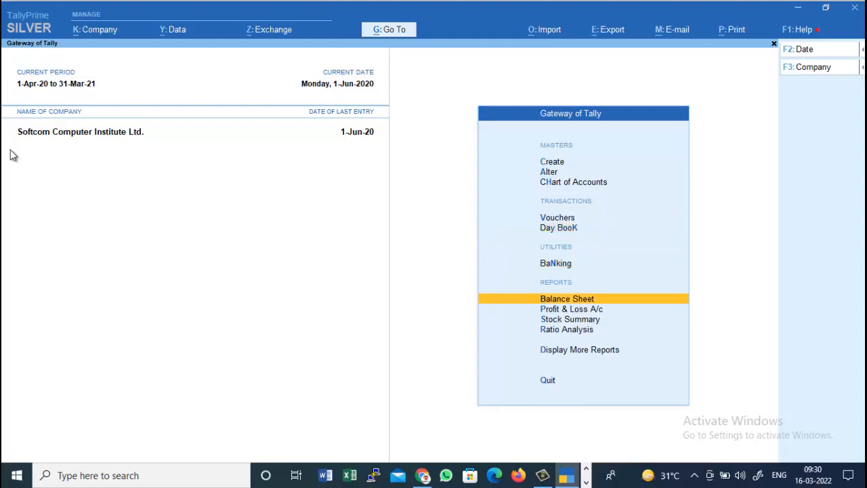
pyautogui.press('Down')
pyautogui.press('Down')
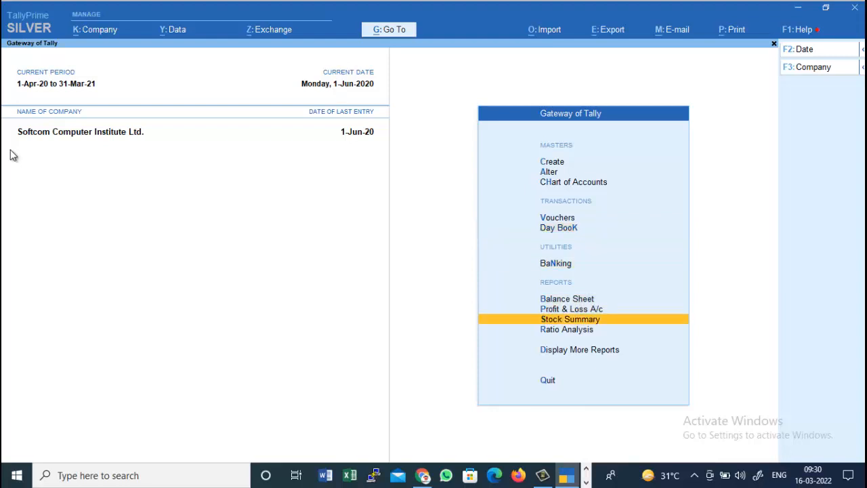
pyautogui.press('Down')
pyautogui.press('Down')
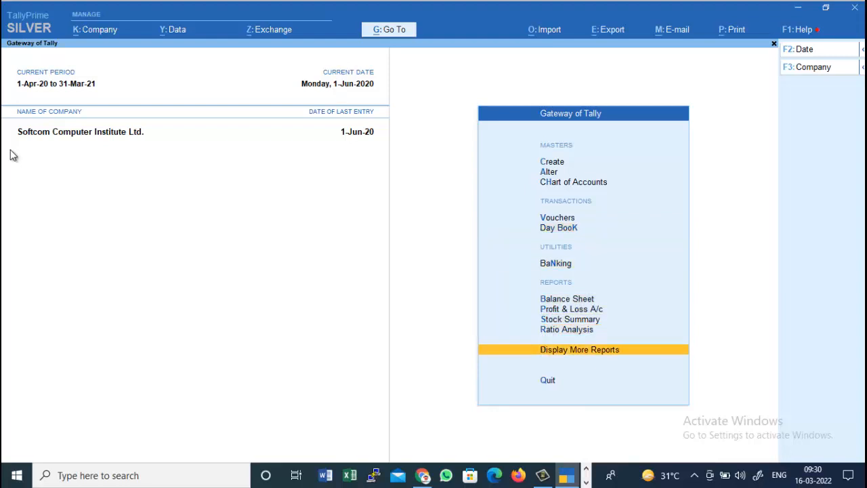
pyautogui.press('Return')
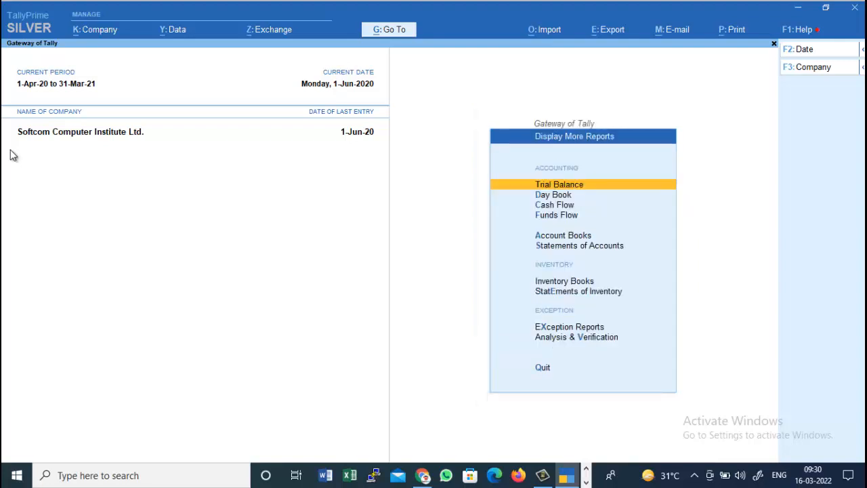
pyautogui.press('Down')
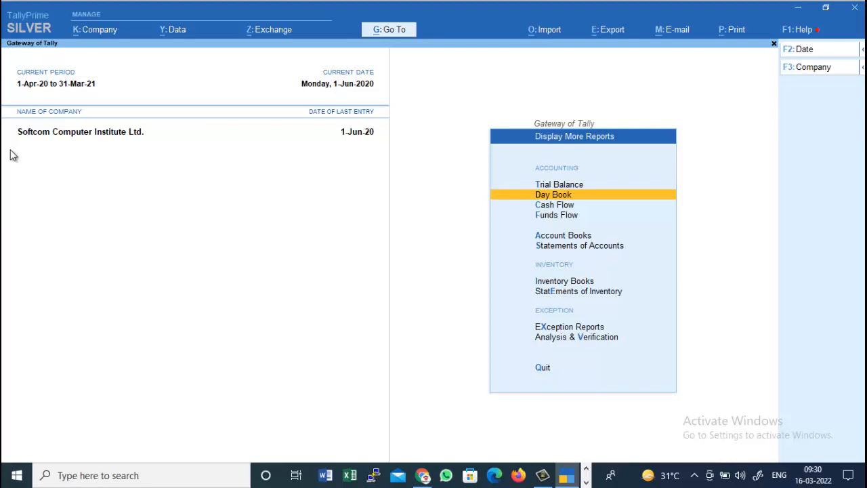
pyautogui.press('Return')
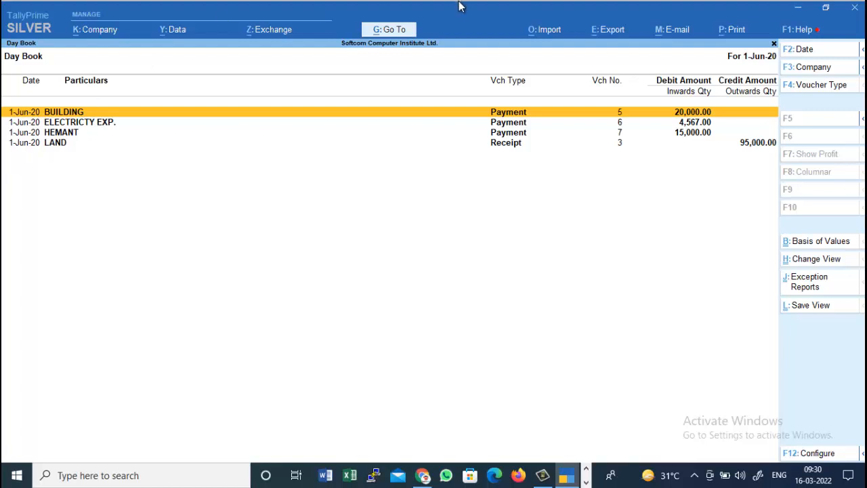
# Step: Clear the Day Book's date to list the vouchers of all dates instead of a single day
pyautogui.click(809, 52)
pyautogui.press('BackSpace')
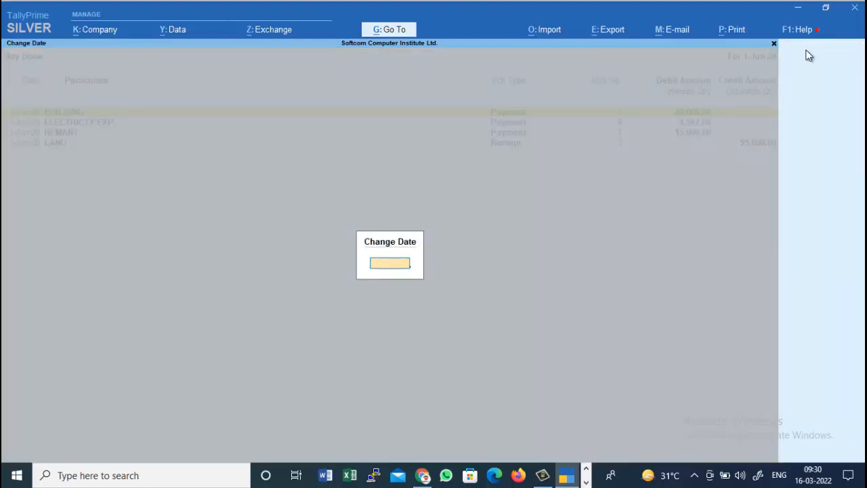
pyautogui.press('Return')
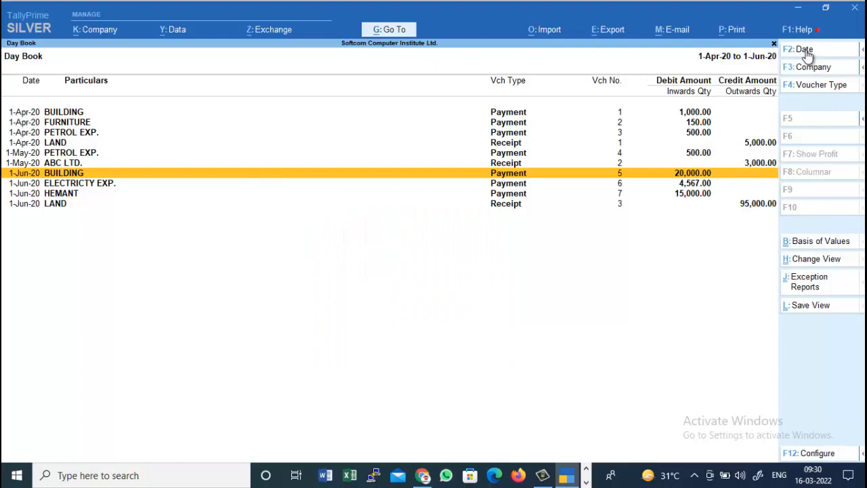
# Step: Examine the Day Book entries between the first April voucher and the June BUILDING payment
pyautogui.press('Up')
pyautogui.press('Up')
pyautogui.press('Up')
pyautogui.press('Up')
pyautogui.press('Up')
pyautogui.press('Up')
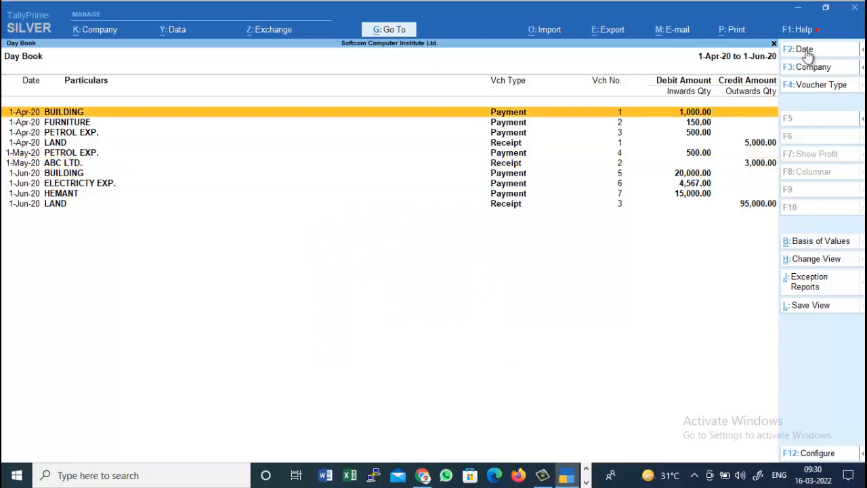
pyautogui.press('Down')
pyautogui.press('Down')
pyautogui.press('Down')
pyautogui.press('Down')
pyautogui.press('Down')
pyautogui.press('Down')
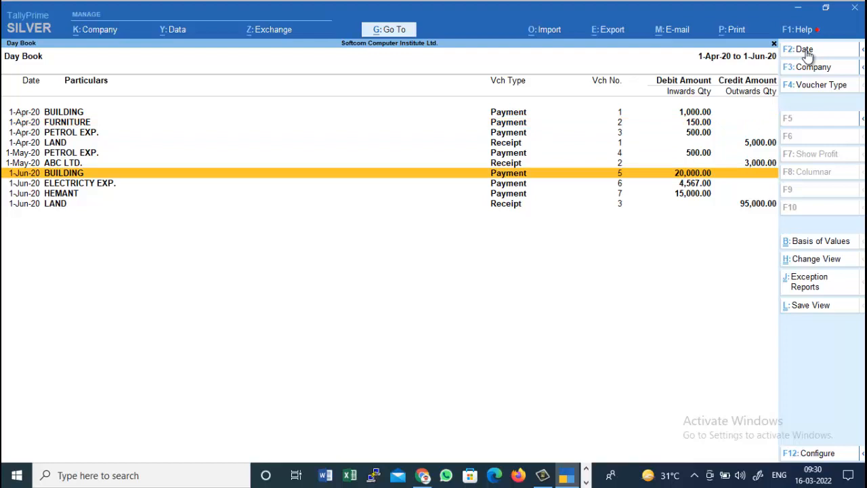
# Step: Close the Day Book and open the Cash ledger's monthly summary through the Cash/Bank Books report
pyautogui.press('Escape')
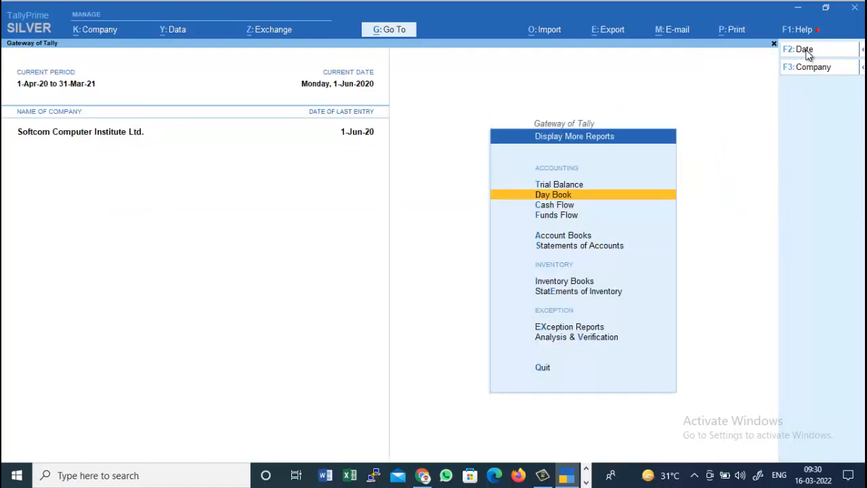
pyautogui.press('Down')
pyautogui.press('Down')
pyautogui.press('Down')
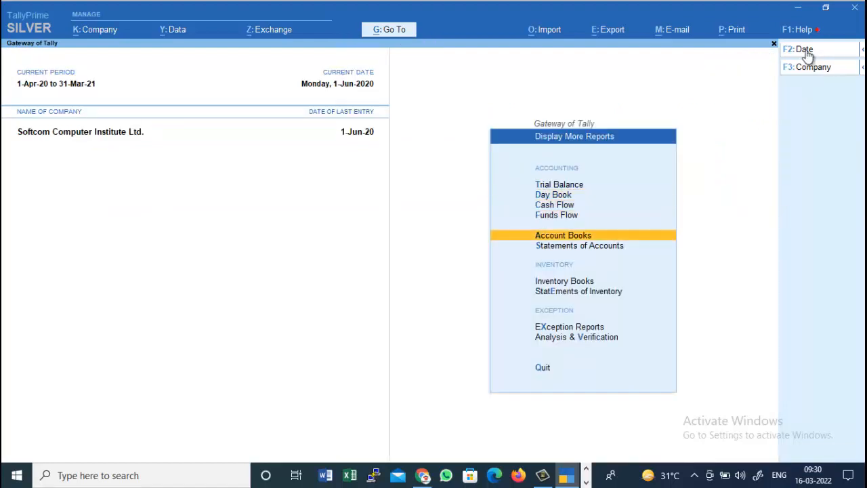
pyautogui.press('Return')
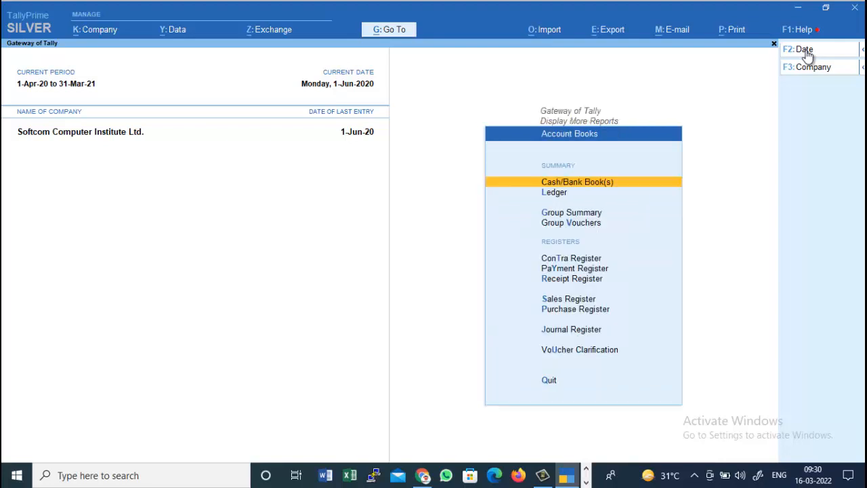
pyautogui.press('Return')
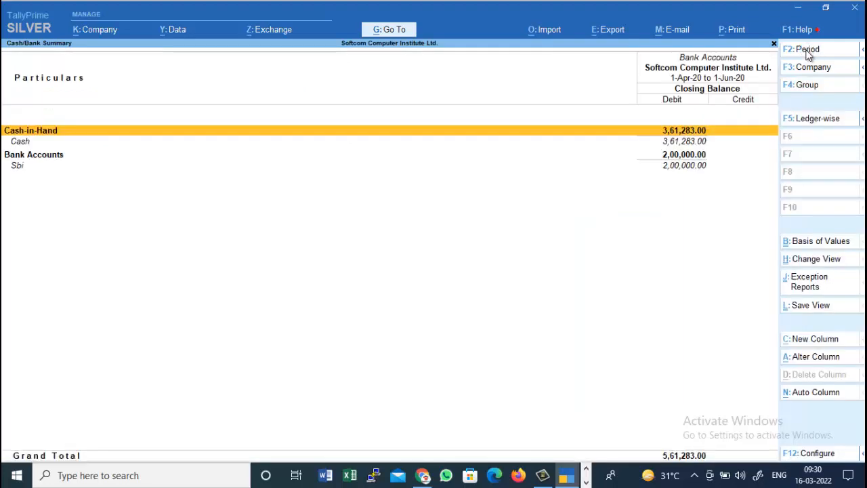
pyautogui.press('Return')
pyautogui.press('Return')
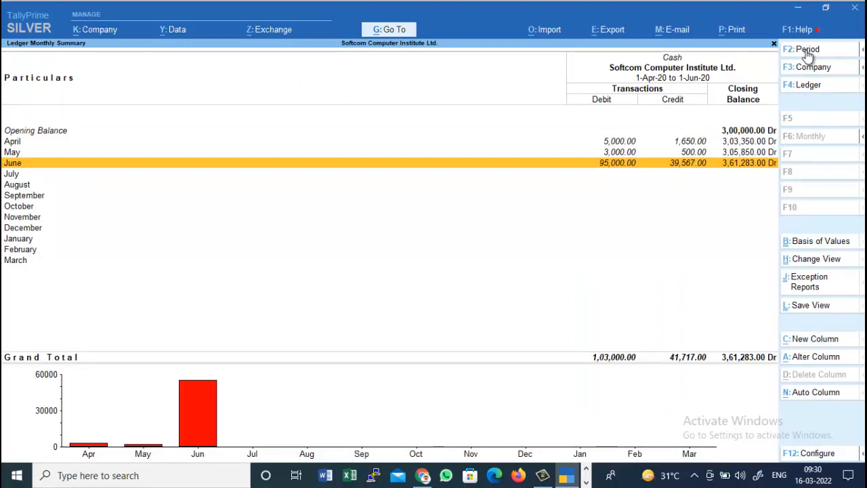
# Step: Open the Cash ledger's May vouchers and clear both period dates to list the entries of all months
pyautogui.press('Up')
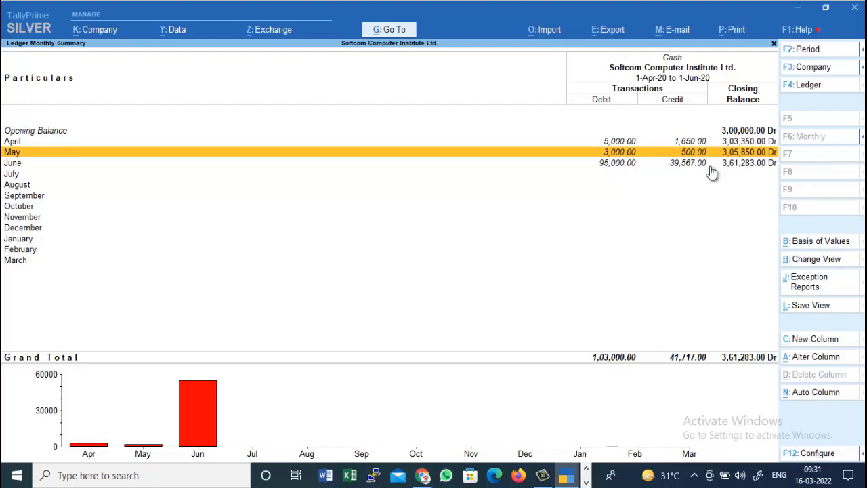
pyautogui.press('Return')
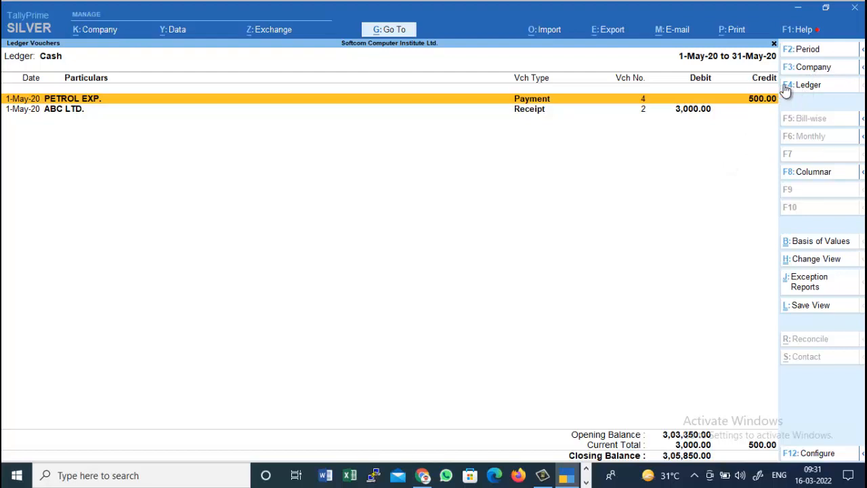
pyautogui.click(801, 51)
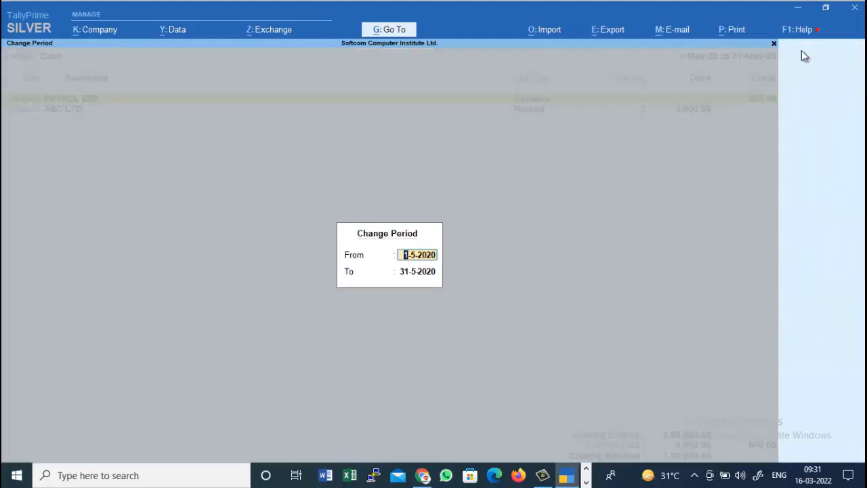
pyautogui.press('BackSpace')
pyautogui.press('Return')
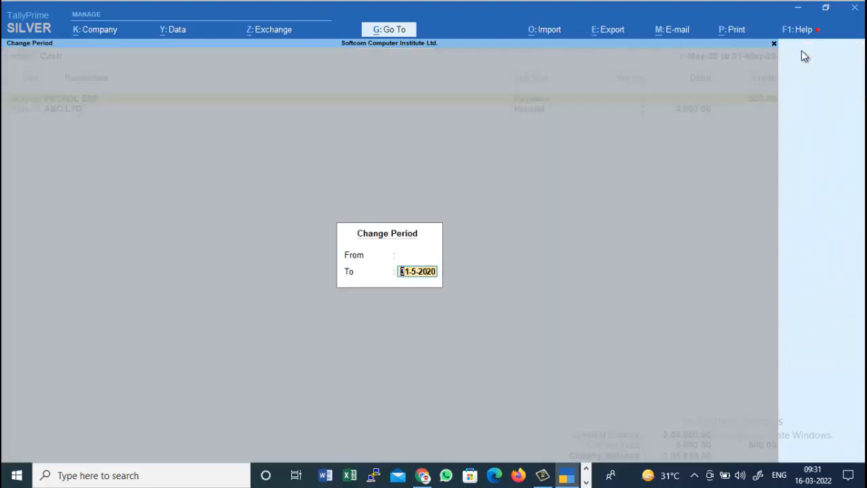
pyautogui.press('BackSpace')
pyautogui.press('Return')
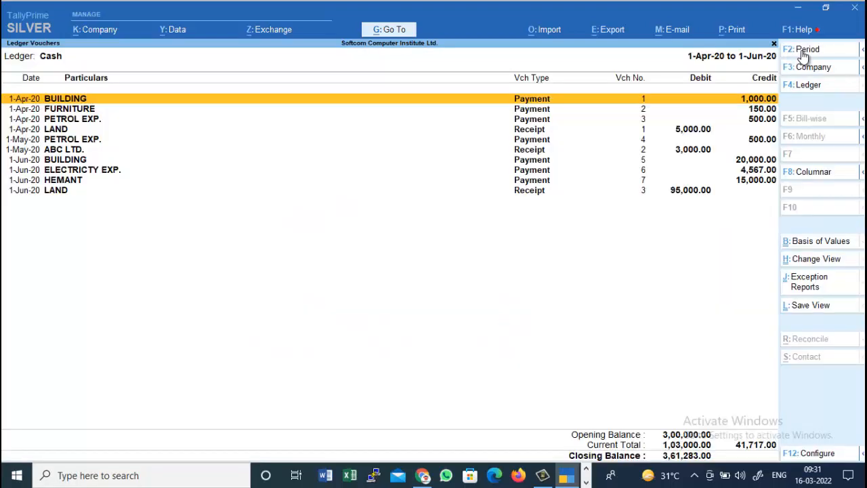